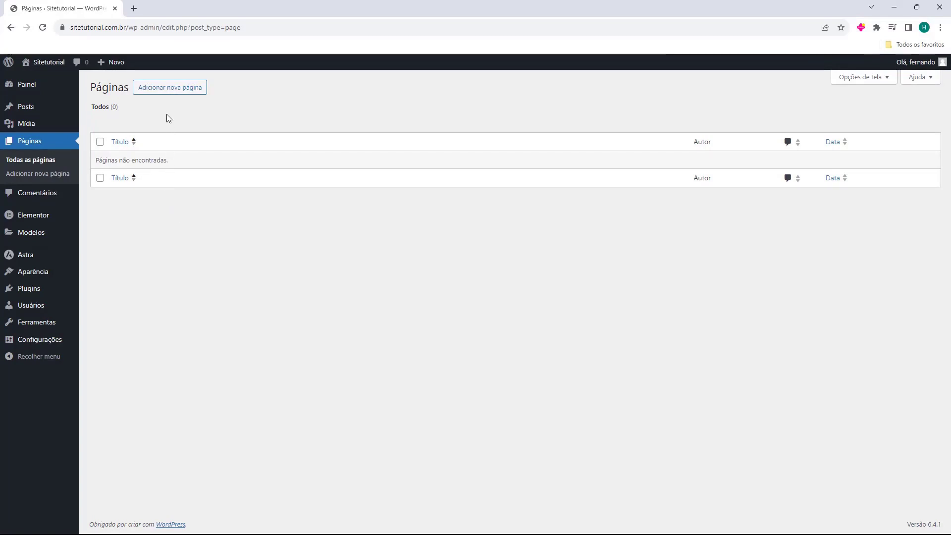
# Step: Create a new page titled "Pagina Tutorial" and open it for editing with Elementor
pyautogui.click(168, 94)
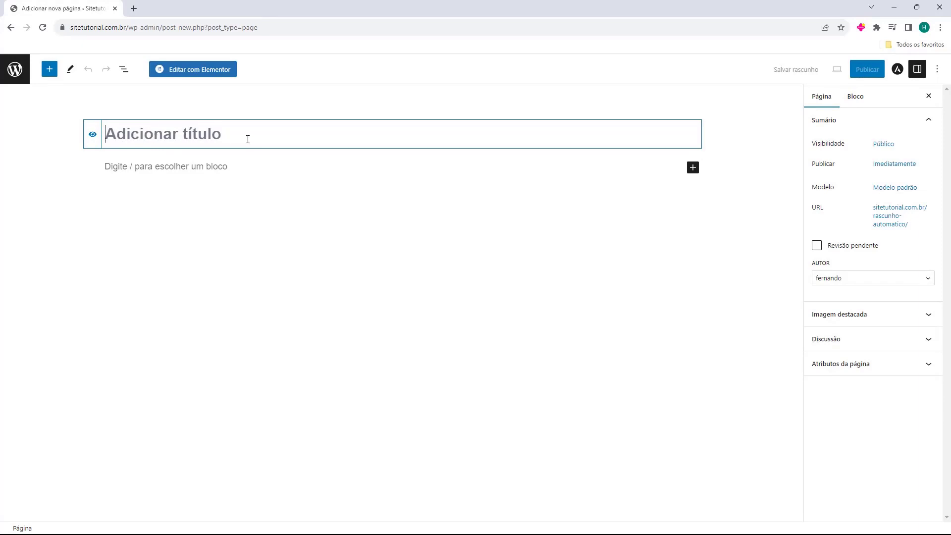
pyautogui.write('Pagina Tutorial')
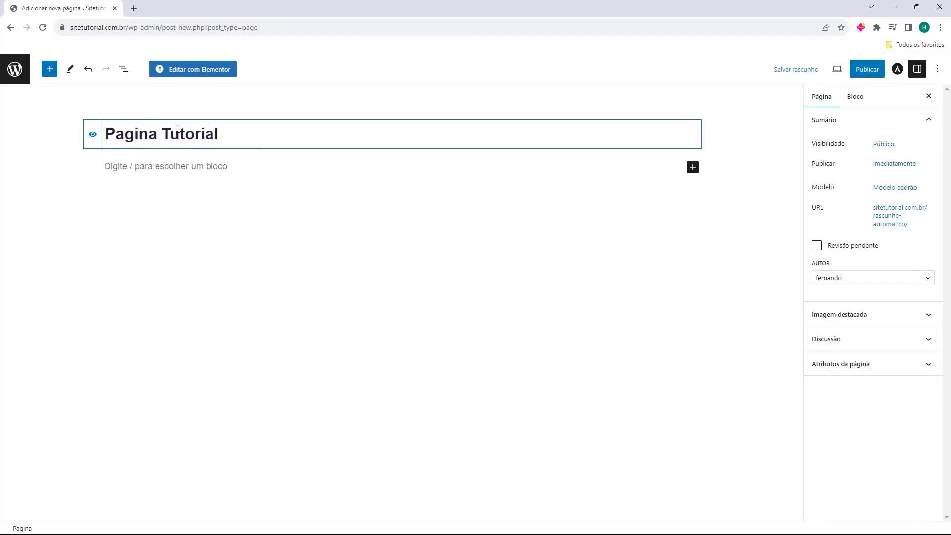
pyautogui.click(36, 154)
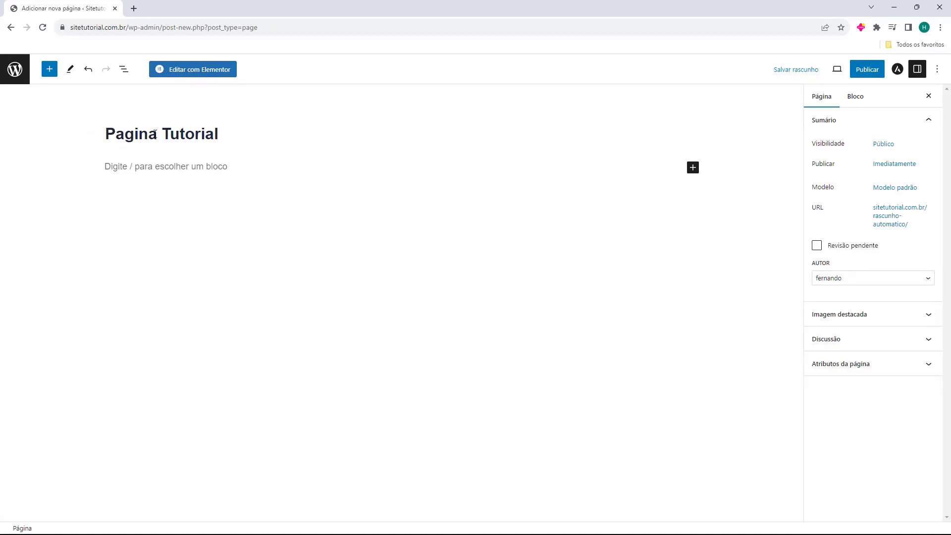
pyautogui.click(201, 70)
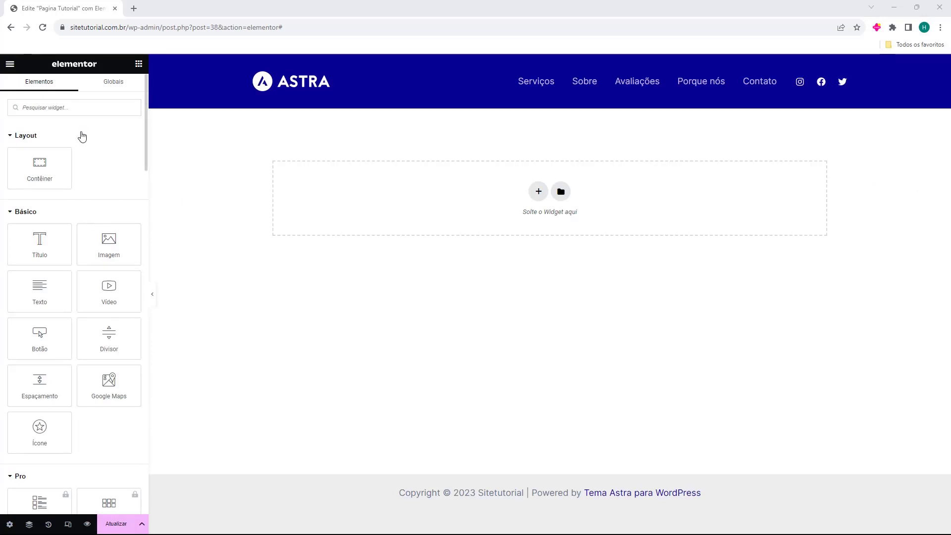
# Step: Browse the available widgets and add a single-column container with downward direction to the empty page
pyautogui.scroll(-8, 75, 178)
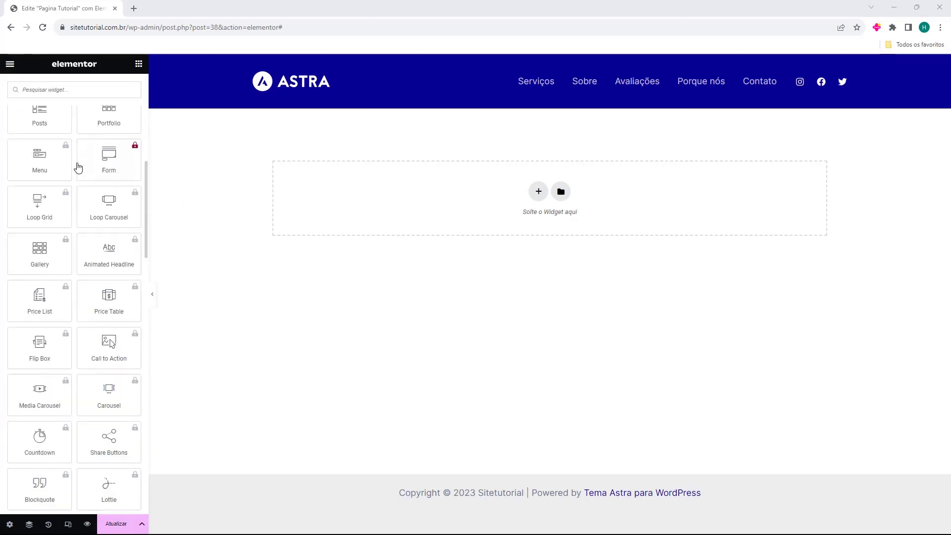
pyautogui.scroll(-15, 78, 168)
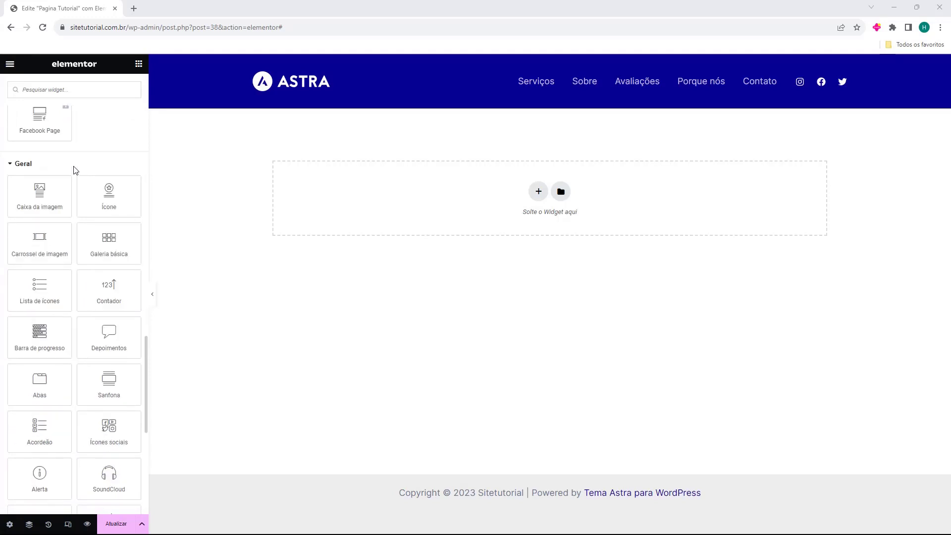
pyautogui.scroll(20, 76, 170)
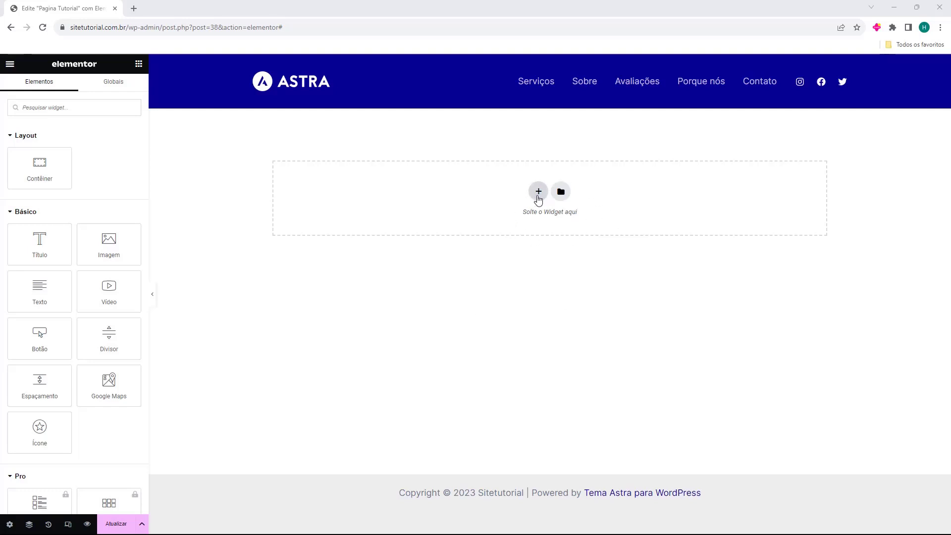
pyautogui.click(538, 192)
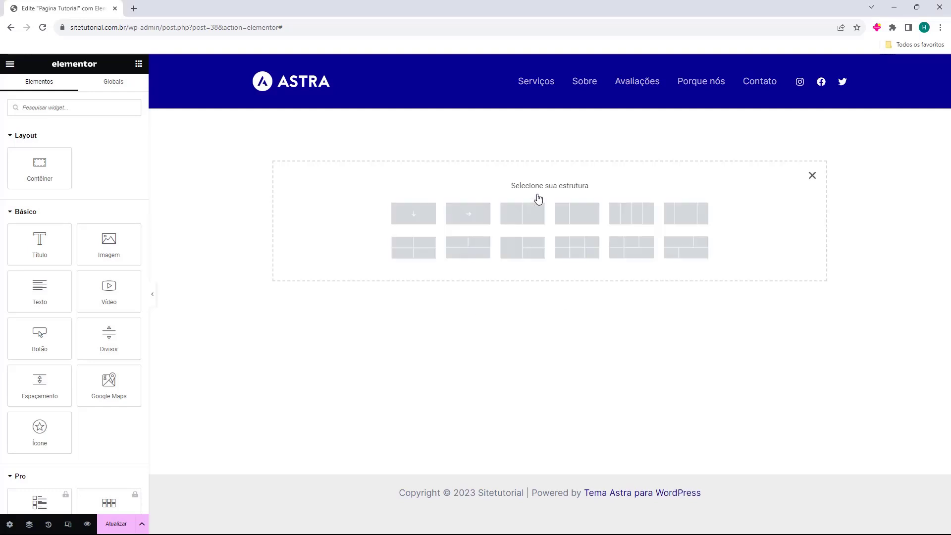
pyautogui.click(415, 214)
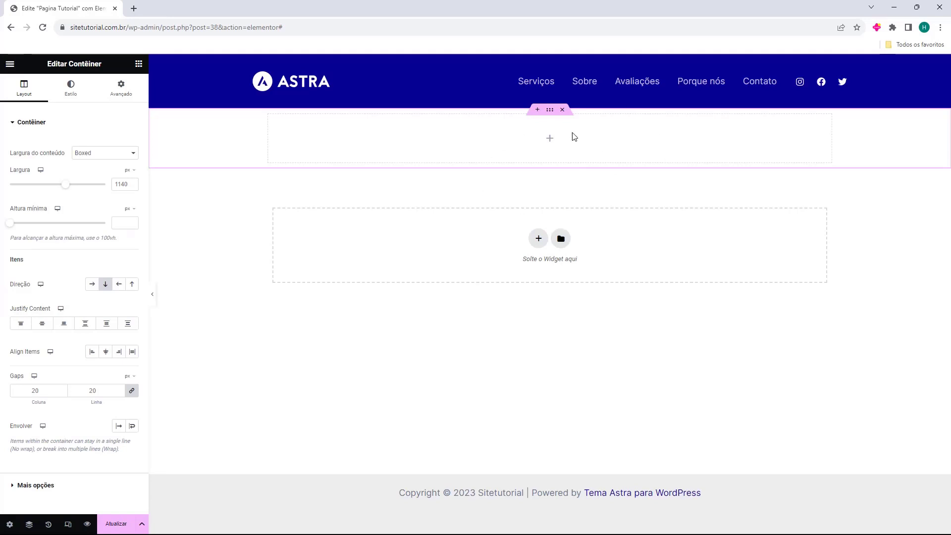
# Step: Add a Título widget to the container and replace its placeholder text with "Titulo de Exemplo"
pyautogui.click(139, 63)
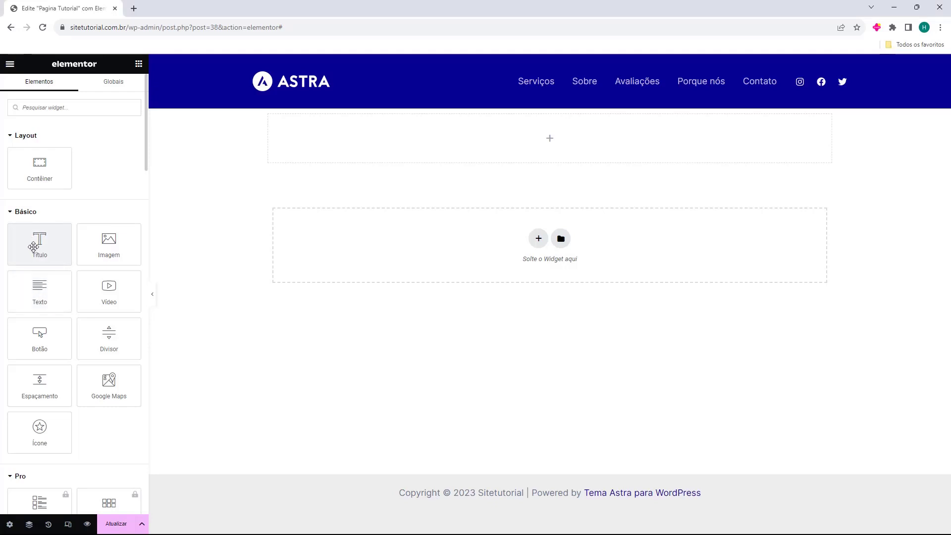
pyautogui.moveTo(33, 247); pyautogui.dragTo(452, 142)
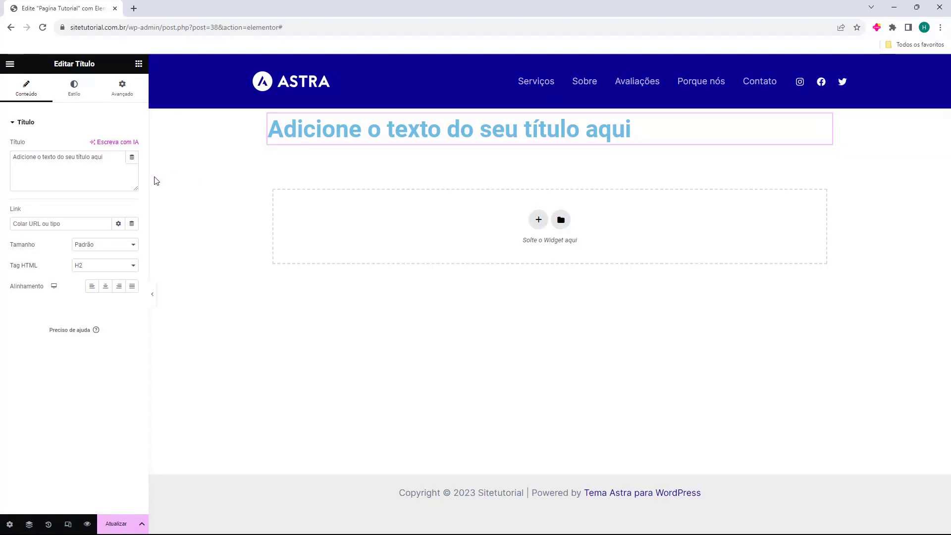
pyautogui.click(61, 160)
pyautogui.tripleClick(80, 173)
pyautogui.click(54, 163)
pyautogui.moveTo(105, 163); pyautogui.dragTo(19, 164)
pyautogui.press('BackSpace')
pyautogui.press('BackSpace')
pyautogui.press('BackSpace')
pyautogui.press('BackSpace')
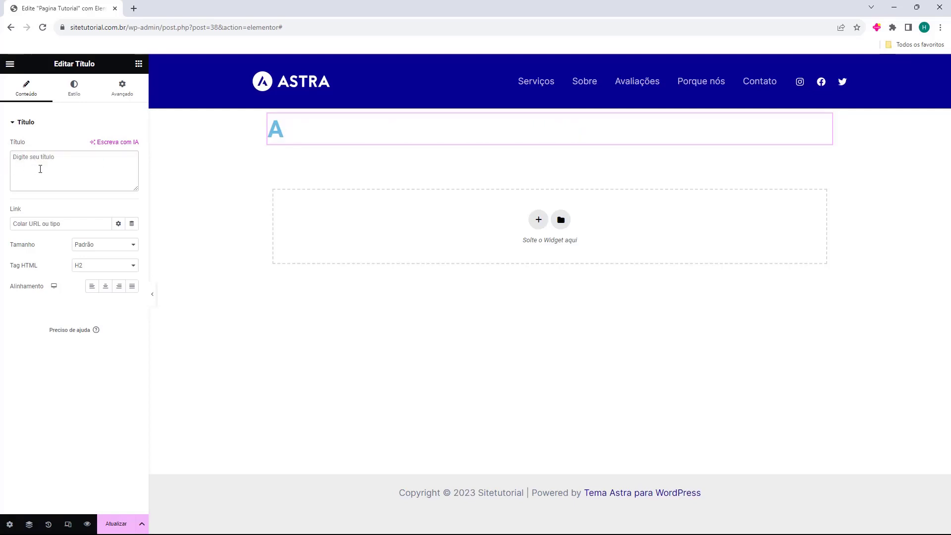
pyautogui.write('Titulo de Exemplo')
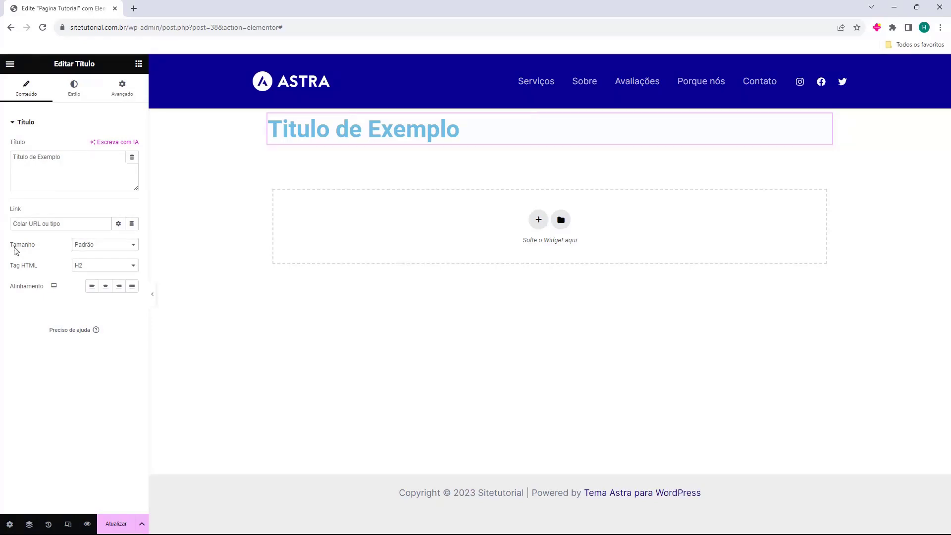
# Step: Try the title sizes Pequeno, Médio, Grande, GG and GGG and return the size to Padrão
pyautogui.moveTo(14, 251); pyautogui.dragTo(44, 249)
pyautogui.click(40, 247)
pyautogui.click(84, 244)
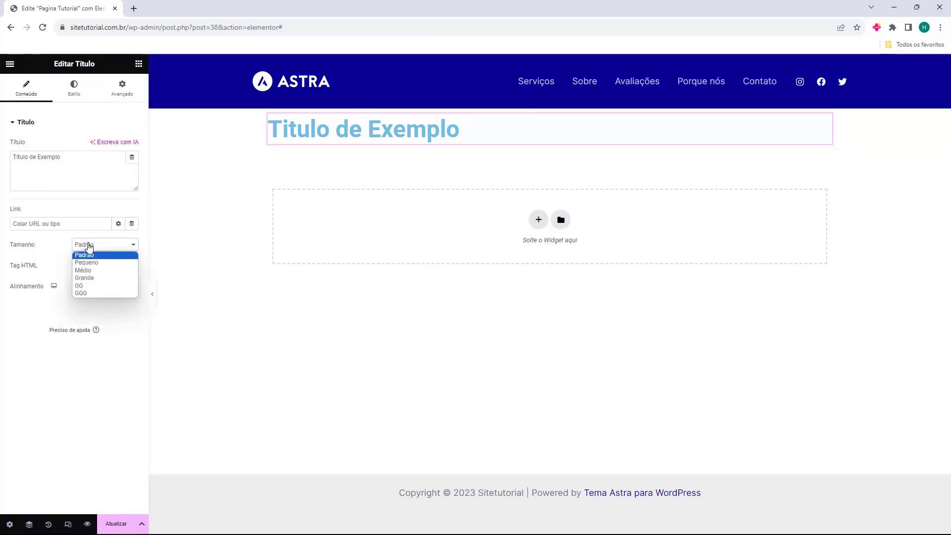
pyautogui.click(96, 263)
pyautogui.click(99, 246)
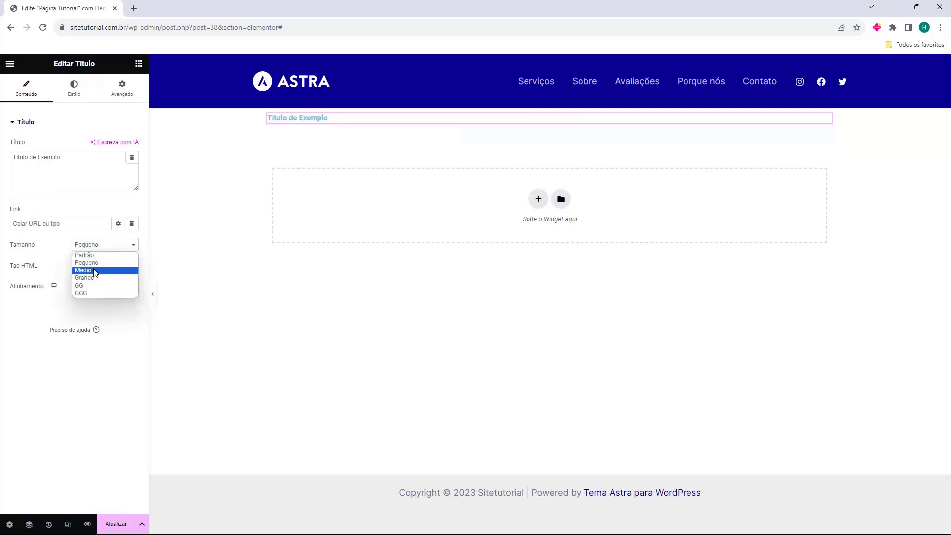
pyautogui.click(97, 270)
pyautogui.click(104, 246)
pyautogui.click(102, 278)
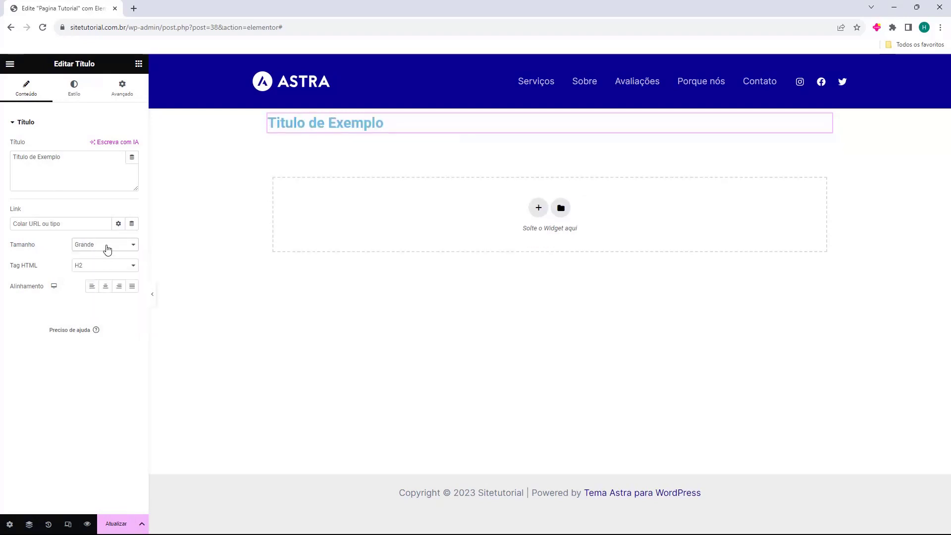
pyautogui.click(105, 245)
pyautogui.click(97, 286)
pyautogui.click(105, 246)
pyautogui.click(89, 293)
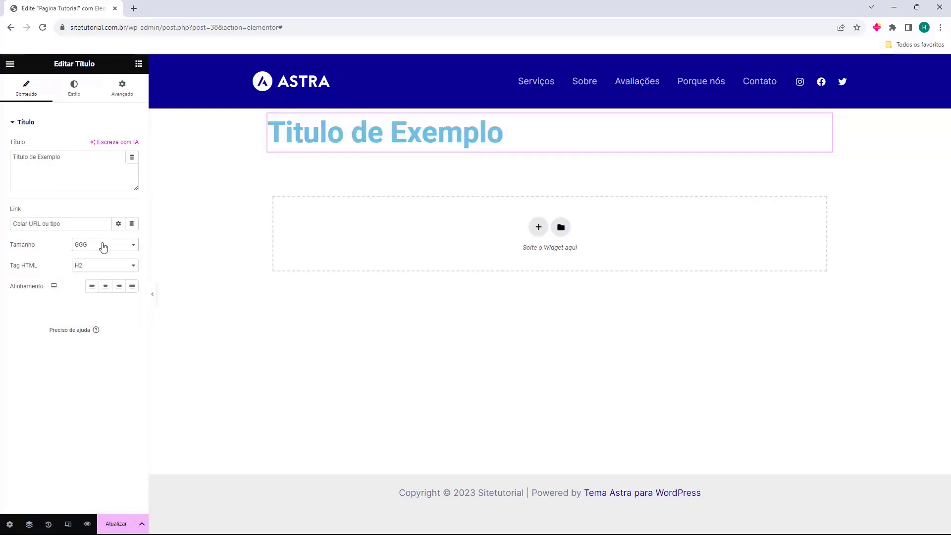
pyautogui.click(101, 246)
pyautogui.click(104, 255)
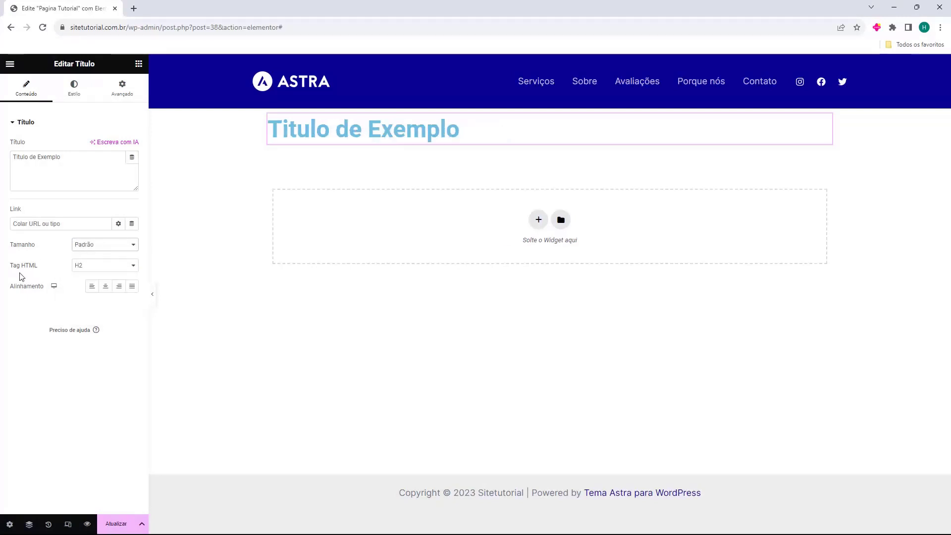
# Step: Try the HTML tags H1, H3 and H6 on the title
pyautogui.moveTo(10, 270); pyautogui.dragTo(33, 269)
pyautogui.click(41, 267)
pyautogui.click(43, 272)
pyautogui.click(89, 275)
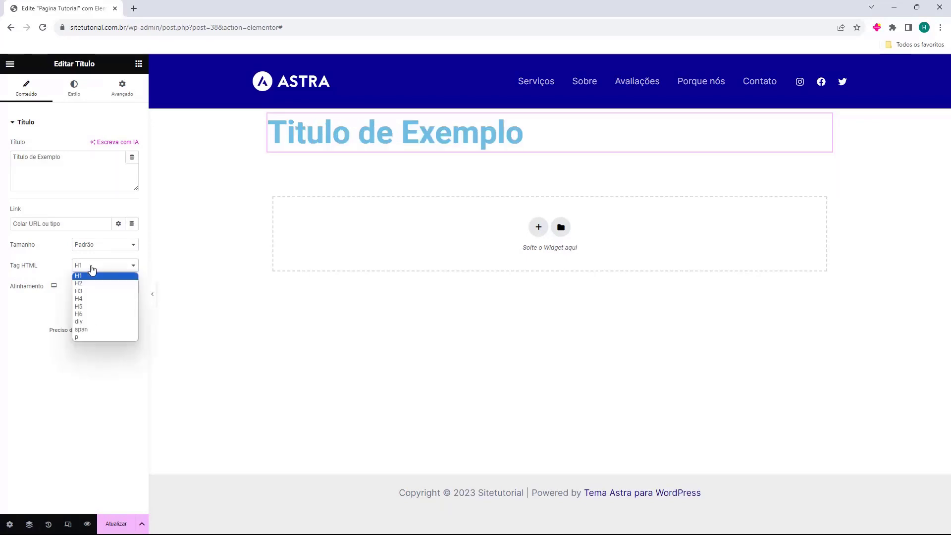
pyautogui.click(88, 291)
pyautogui.click(95, 276)
pyautogui.click(88, 312)
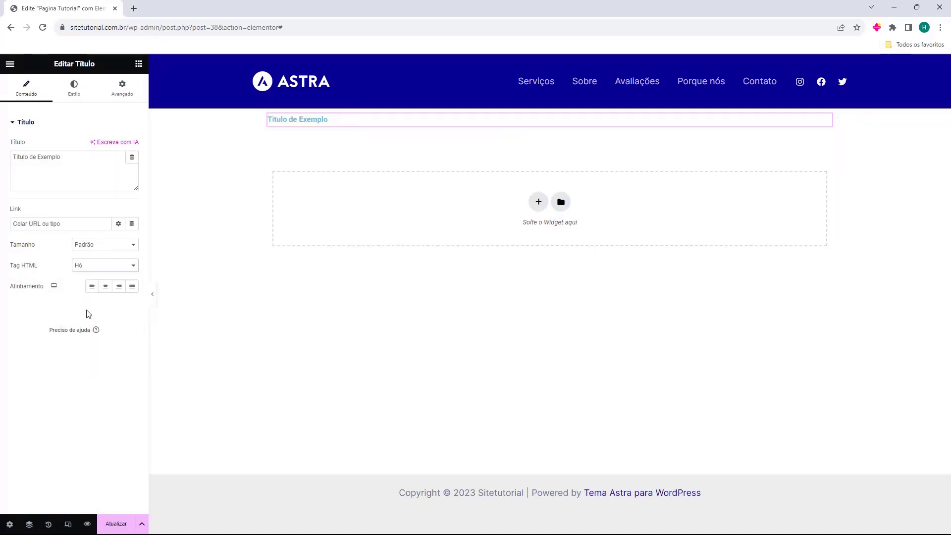
# Step: Try size GG on the H6 title and return the size to Padrão
pyautogui.click(97, 247)
pyautogui.click(82, 286)
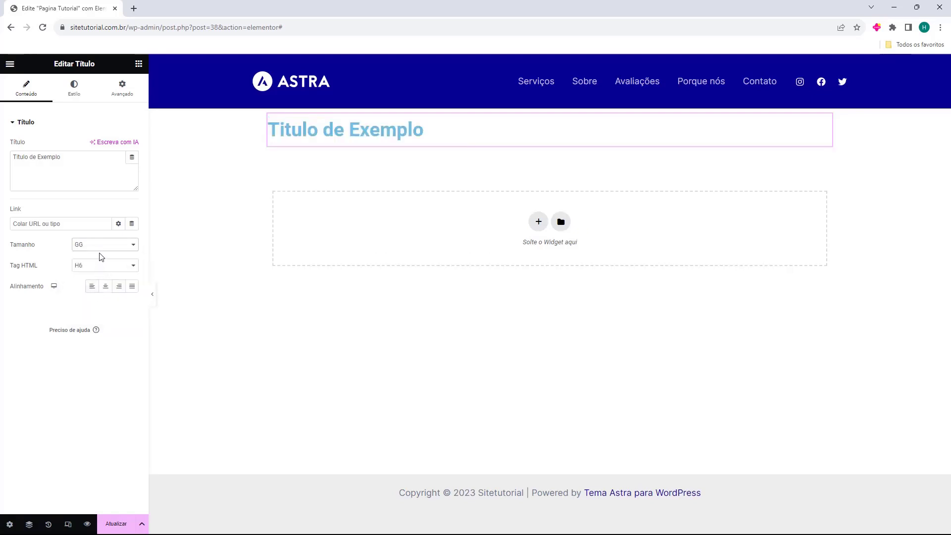
pyautogui.click(101, 245)
pyautogui.click(84, 255)
# Step: Try the div and p HTML tags on the title and set the tag back to H2
pyautogui.click(98, 267)
pyautogui.click(79, 321)
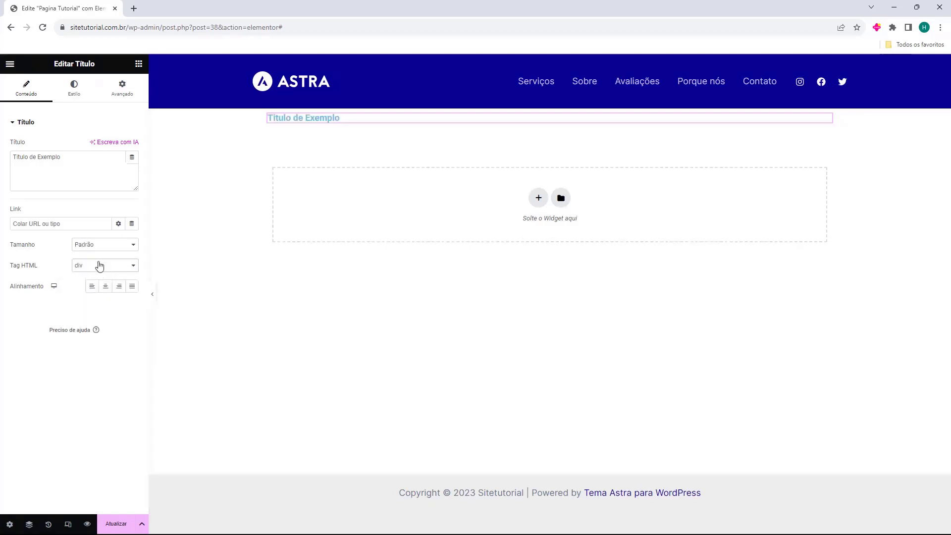
pyautogui.click(106, 248)
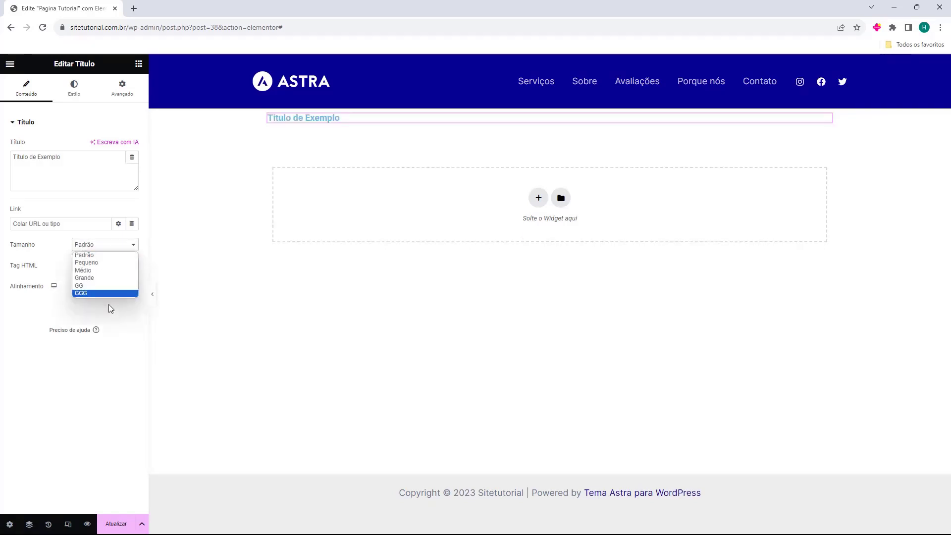
pyautogui.click(101, 266)
pyautogui.click(92, 337)
pyautogui.click(98, 267)
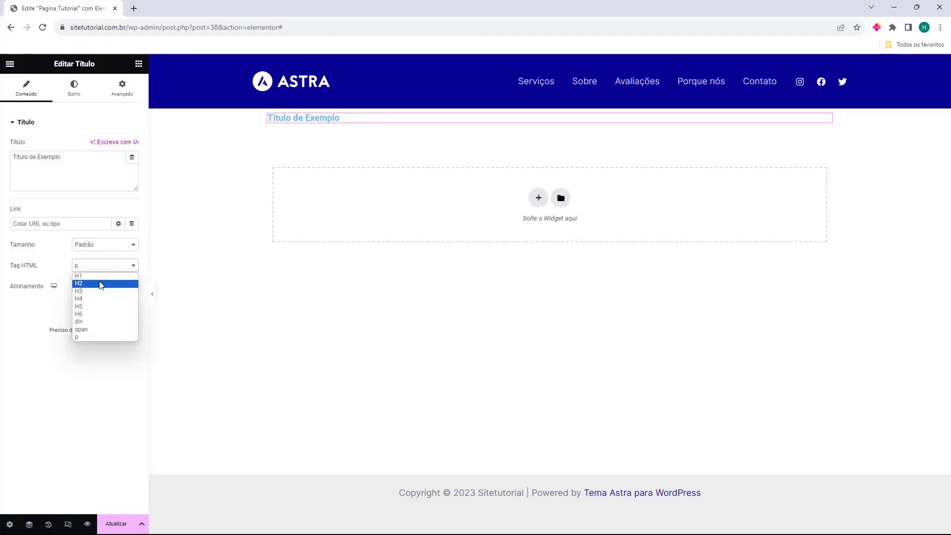
pyautogui.click(101, 283)
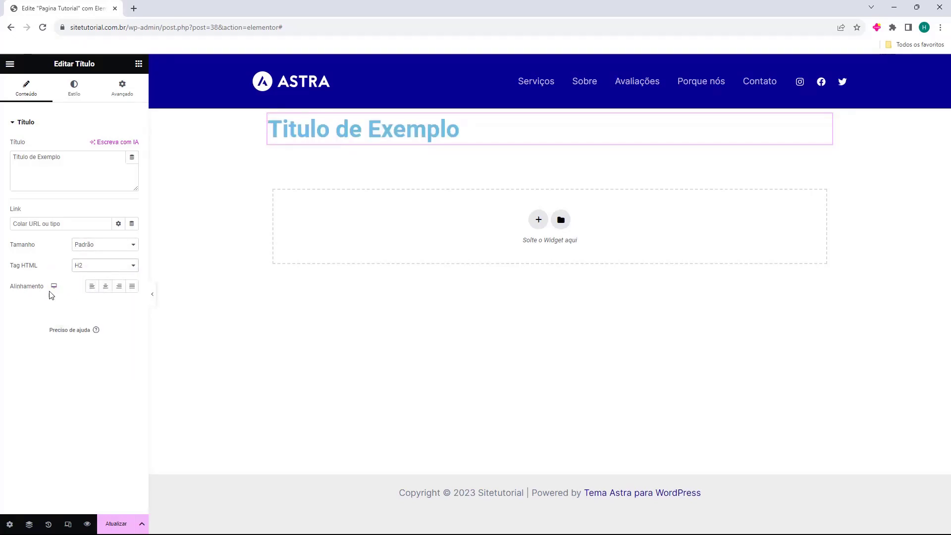
# Step: Try centered, right and justified alignment for the title and set it to left alignment
pyautogui.click(106, 288)
pyautogui.click(119, 287)
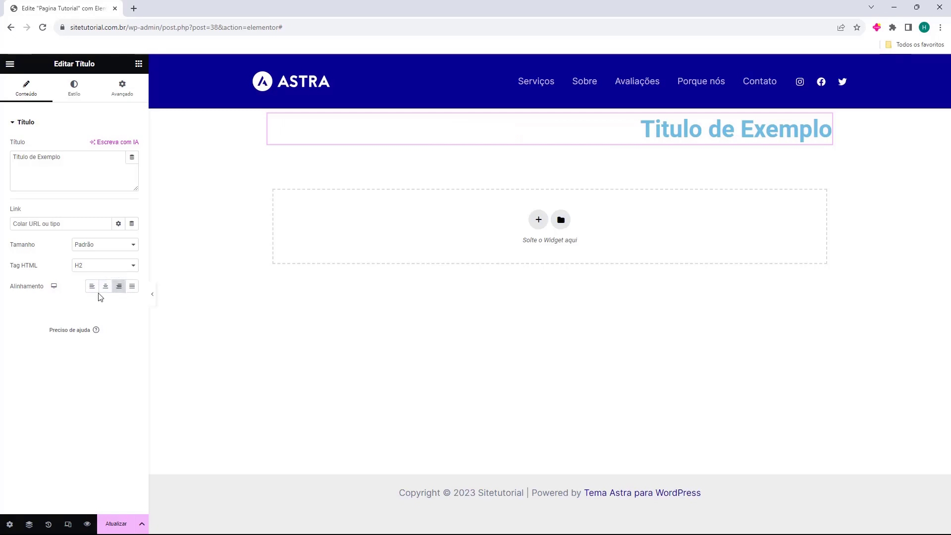
pyautogui.click(92, 288)
pyautogui.click(106, 287)
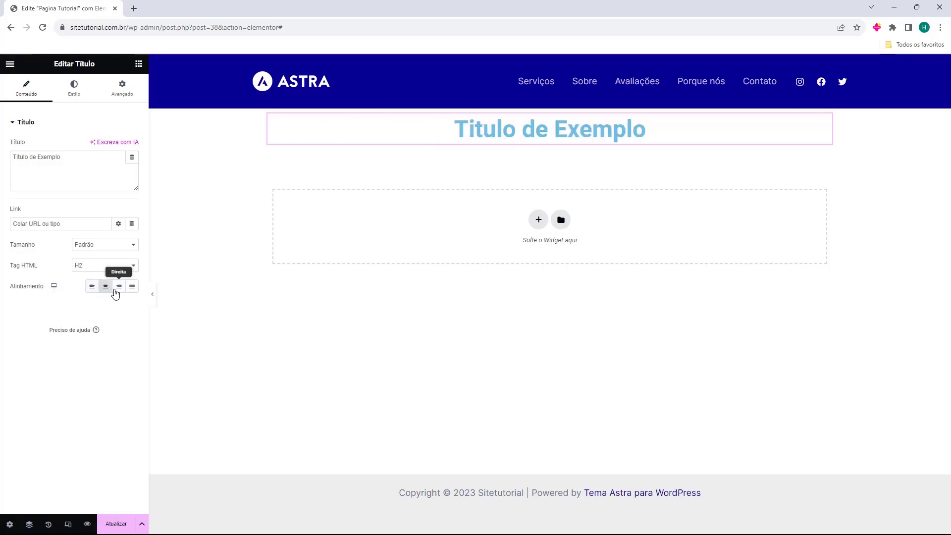
pyautogui.click(118, 290)
pyautogui.click(130, 290)
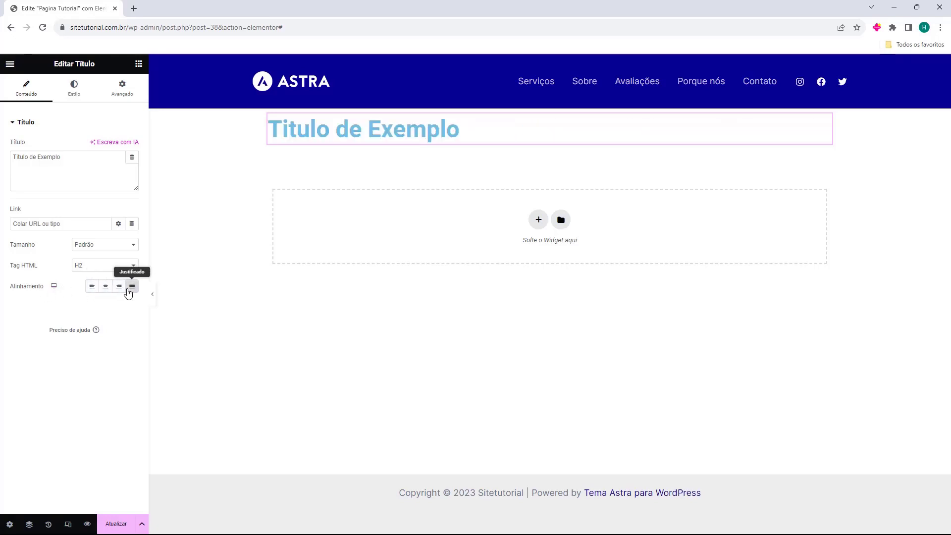
pyautogui.click(92, 286)
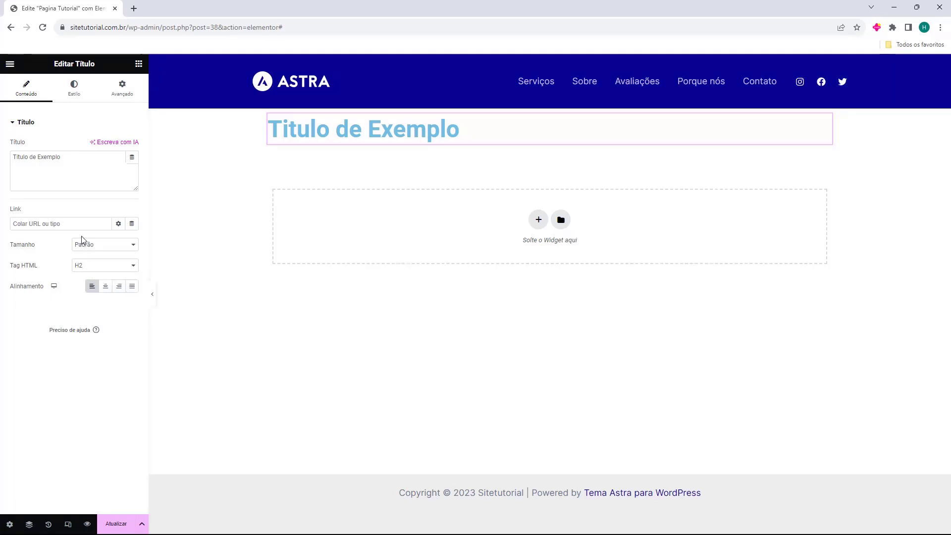
# Step: Try green shades for the title's text color and set it to black, #000000
pyautogui.click(75, 94)
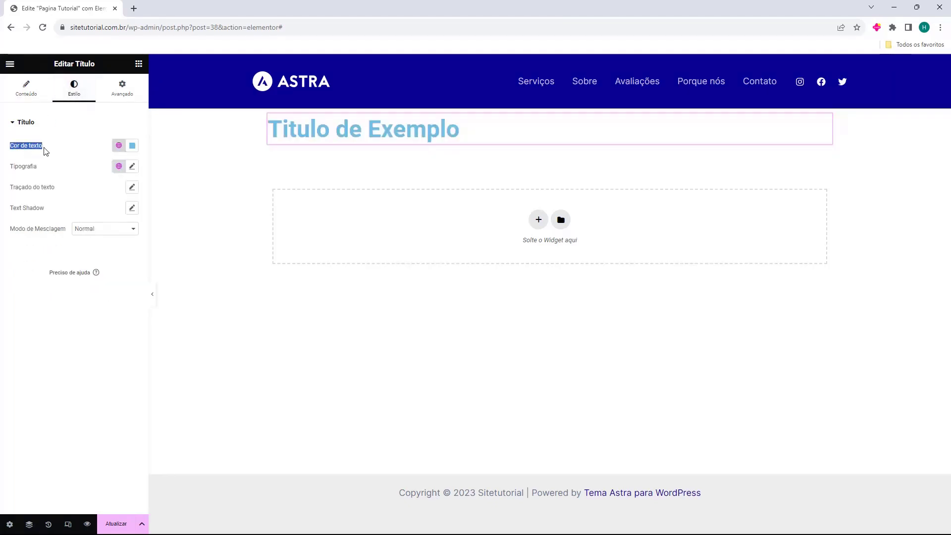
pyautogui.click(133, 145)
pyautogui.click(28, 154)
pyautogui.click(132, 145)
pyautogui.click(109, 203)
pyautogui.moveTo(100, 205); pyautogui.dragTo(198, 185)
pyautogui.click(111, 266)
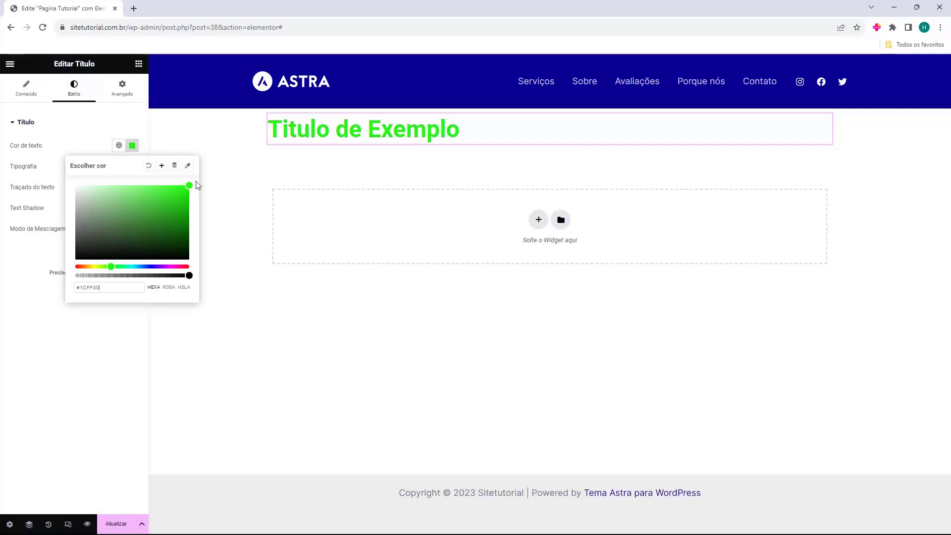
pyautogui.moveTo(125, 253); pyautogui.dragTo(162, 233)
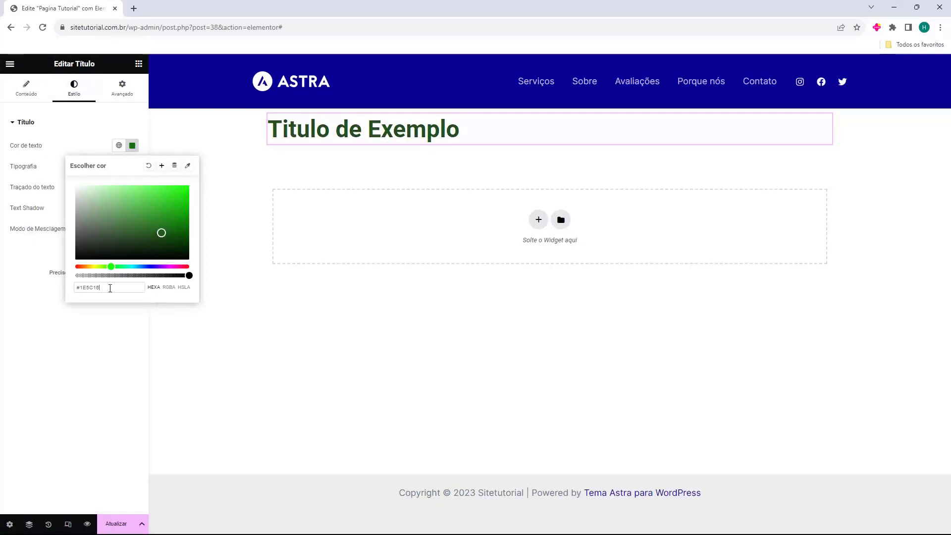
pyautogui.moveTo(100, 287); pyautogui.dragTo(89, 292)
pyautogui.moveTo(112, 237); pyautogui.dragTo(61, 272)
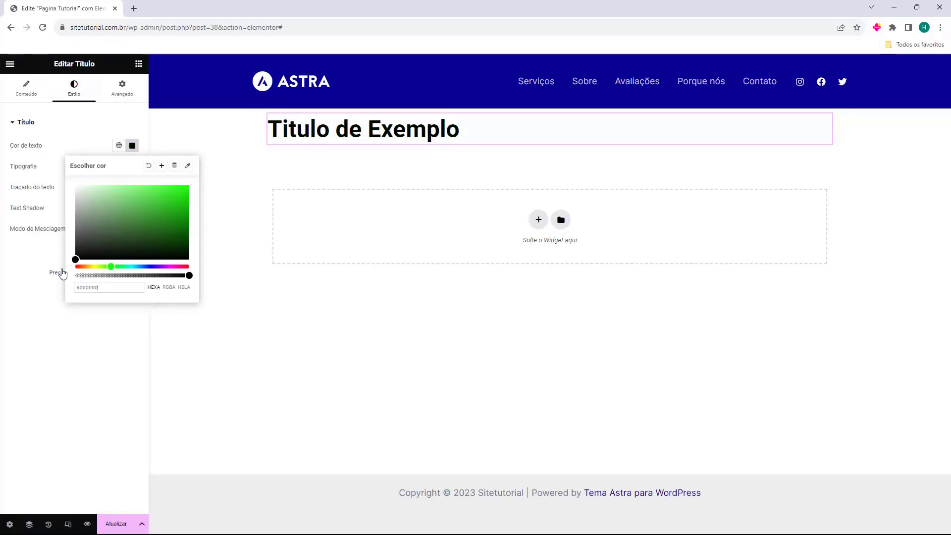
pyautogui.click(30, 172)
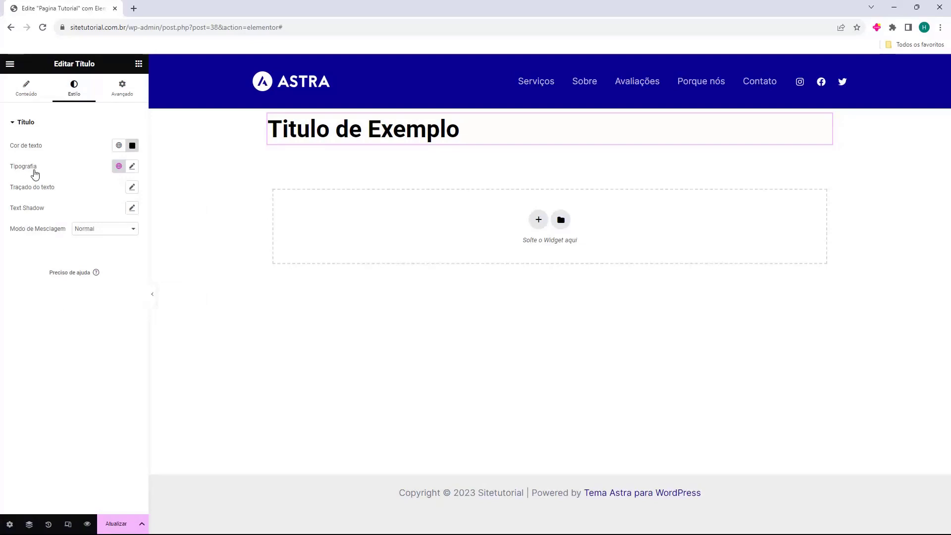
# Step: Browse the font families in the title's typography settings and try a bold serif font
pyautogui.click(133, 169)
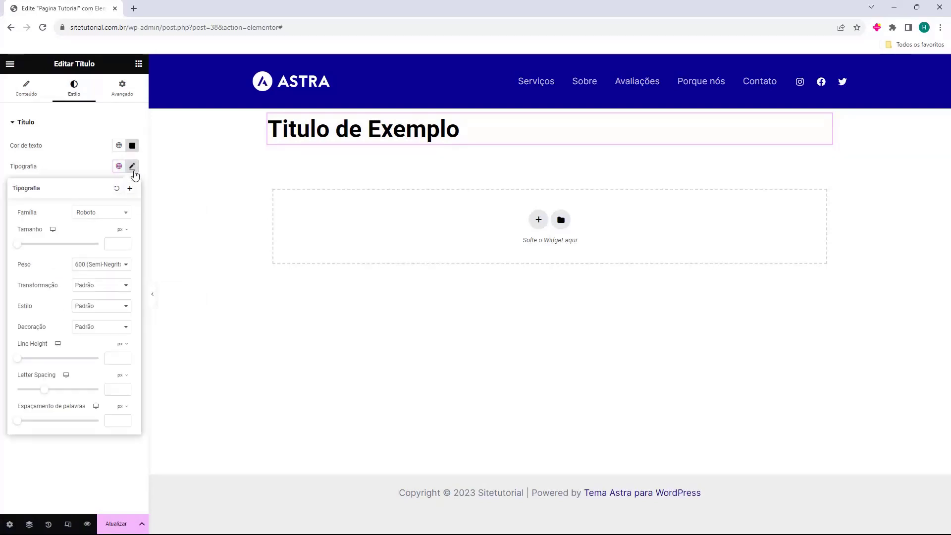
pyautogui.doubleClick(24, 213)
pyautogui.click(89, 214)
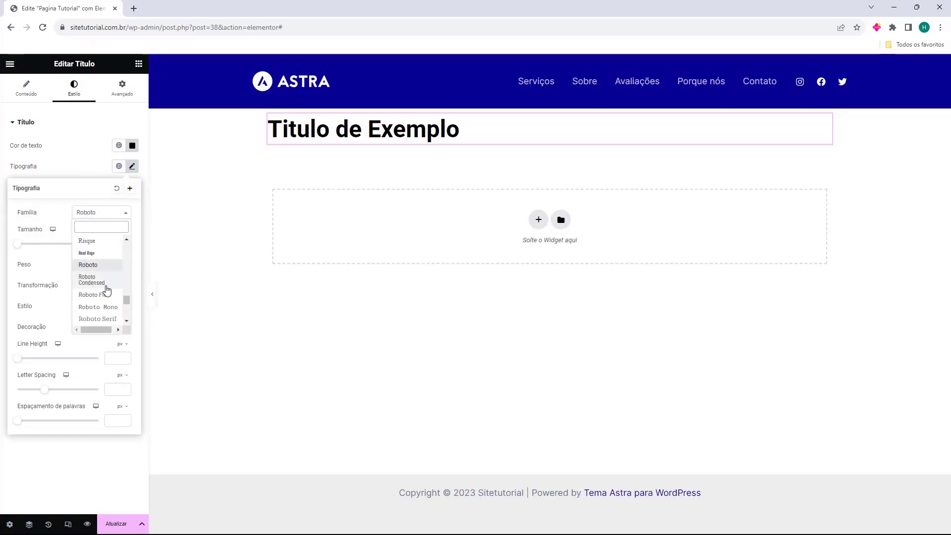
pyautogui.scroll(-10, 107, 291)
pyautogui.scroll(10, 107, 293)
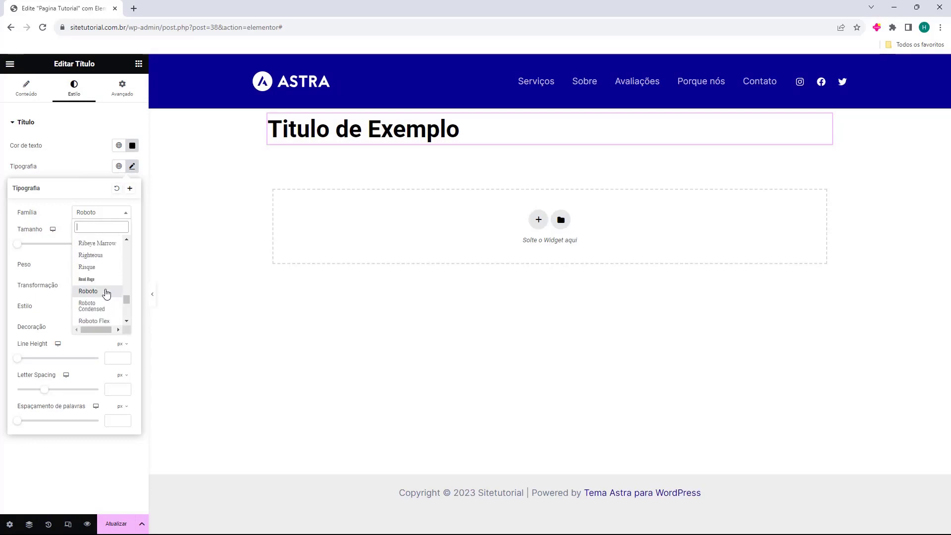
pyautogui.scroll(10, 107, 294)
pyautogui.click(97, 262)
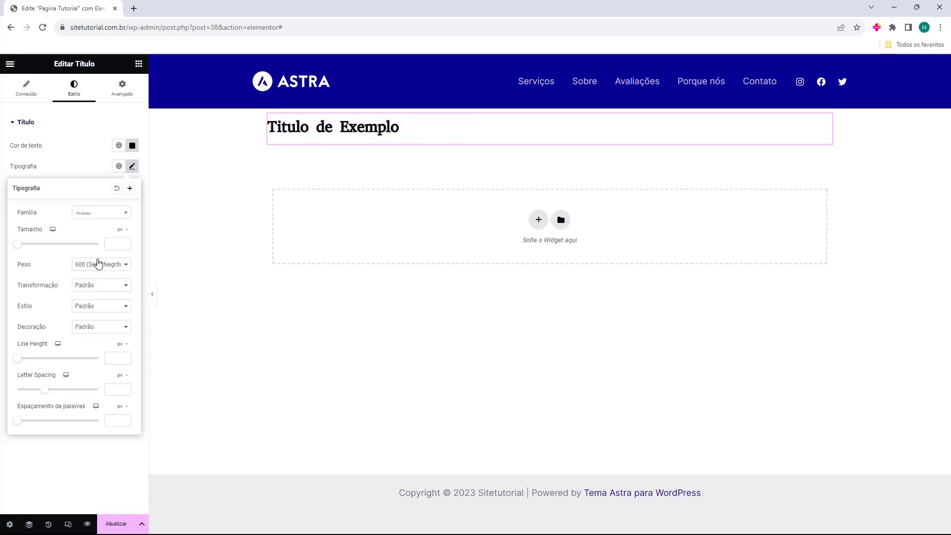
# Step: Try the Paytone One font family on the title and set the family back to Roboto
pyautogui.click(109, 213)
pyautogui.scroll(2, 104, 272)
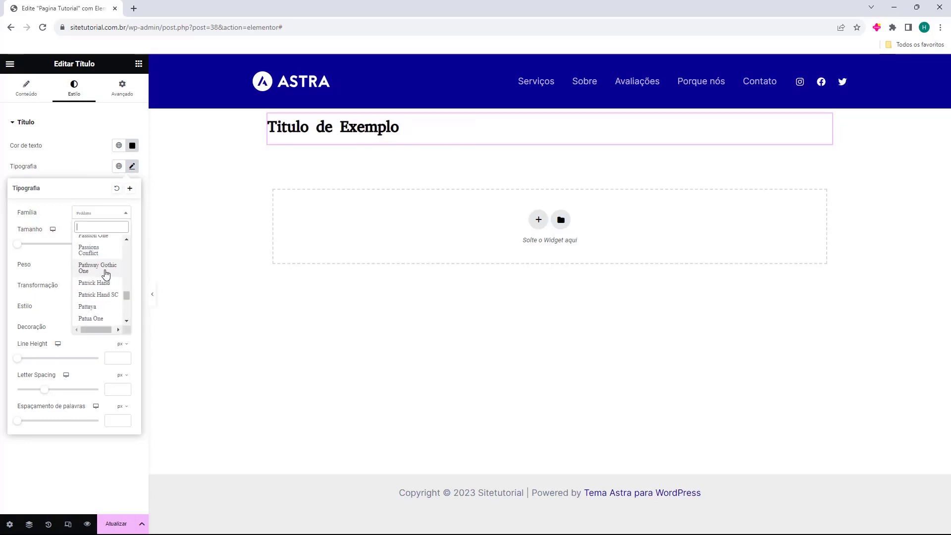
pyautogui.scroll(-2, 104, 273)
pyautogui.click(102, 281)
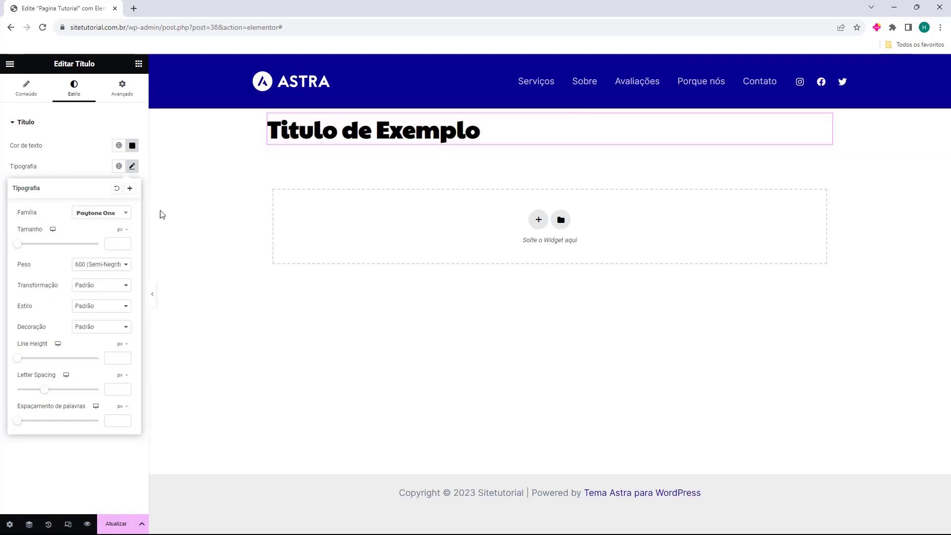
pyautogui.click(121, 214)
pyautogui.click(95, 275)
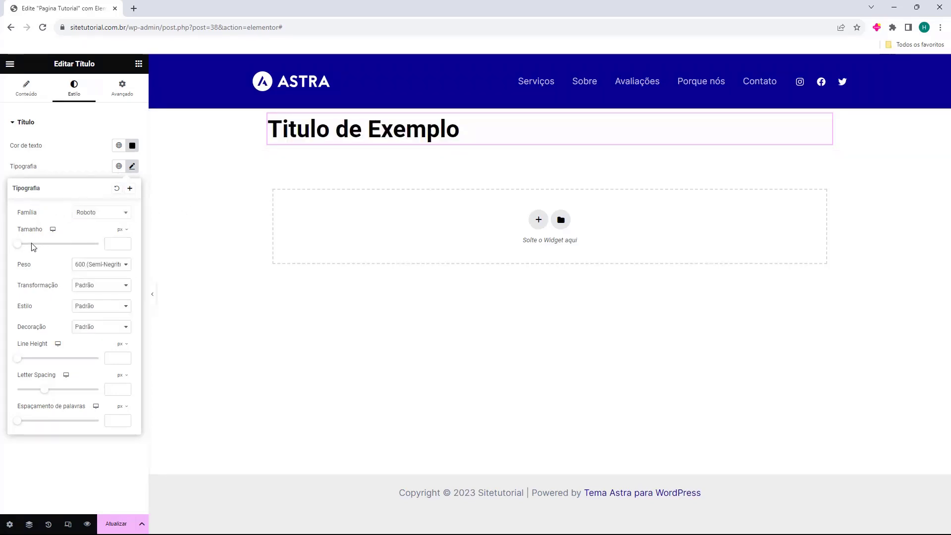
# Step: Set the title's font size to 37 px and try the font weights 100, 200, 300, 500 and 900
pyautogui.moveTo(20, 248)
pyautogui.mouseDown()
pyautogui.moveTo(45, 252)
pyautogui.moveTo(35, 255)
pyautogui.mouseUp()
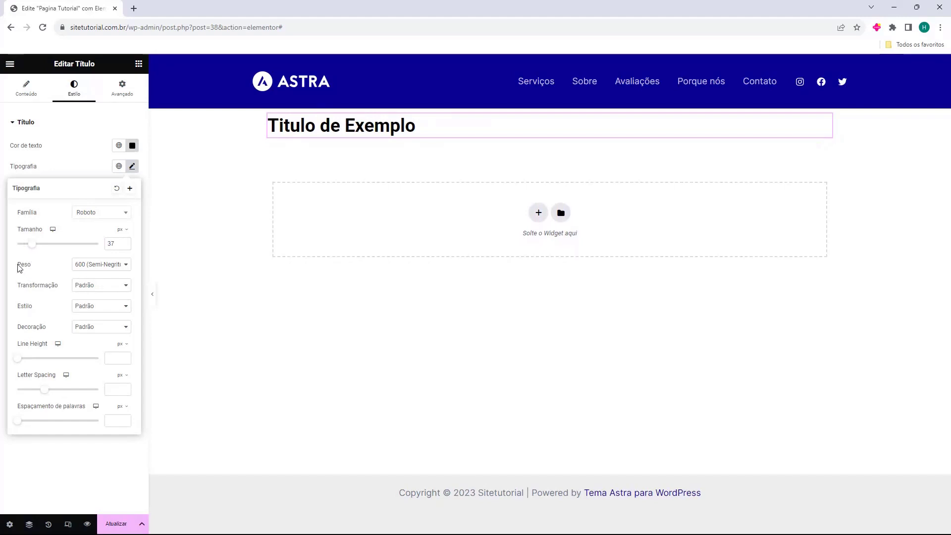
pyautogui.click(82, 265)
pyautogui.click(85, 275)
pyautogui.click(87, 266)
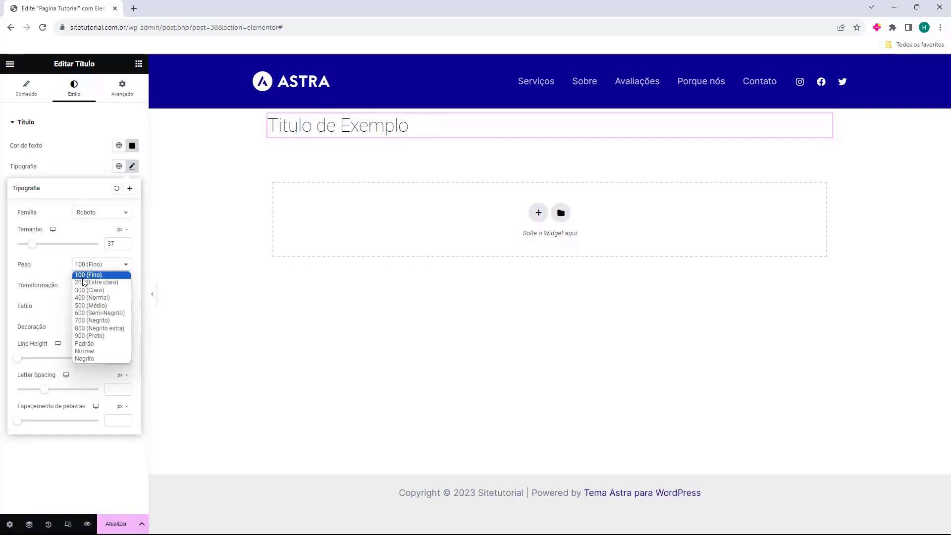
pyautogui.click(84, 282)
pyautogui.click(89, 268)
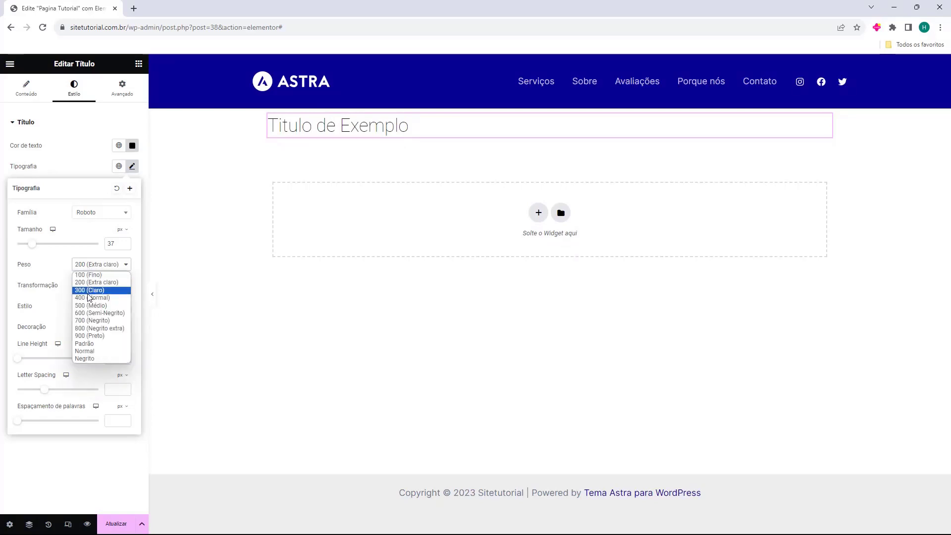
pyautogui.click(90, 290)
pyautogui.click(95, 268)
pyautogui.click(93, 305)
pyautogui.click(99, 267)
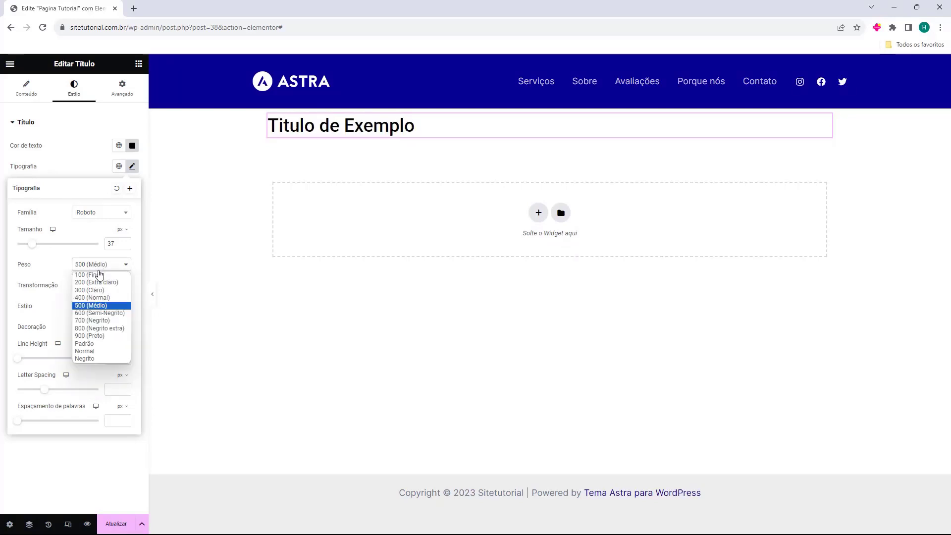
pyautogui.click(96, 335)
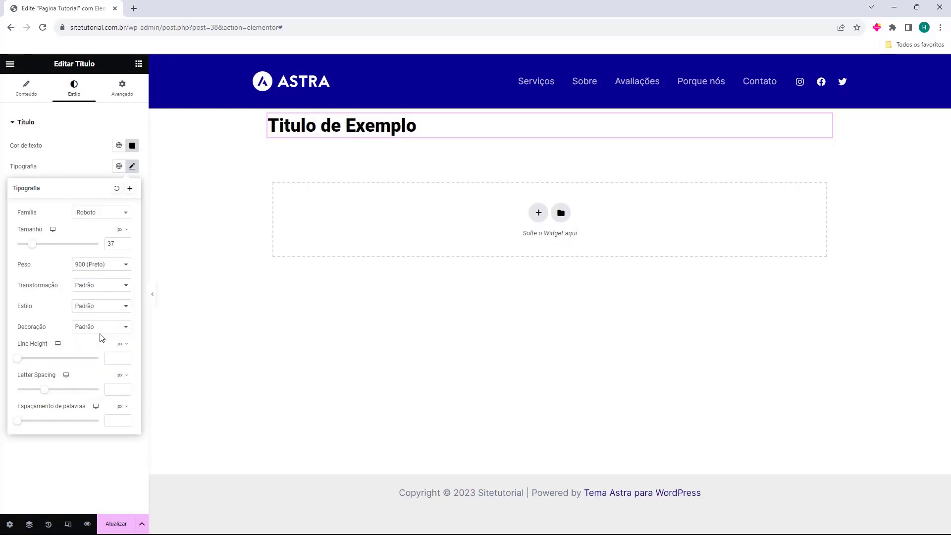
# Step: Try the Padrão, Normal and Negrito weights on the title and return the weight to 600 (Semi-Negrito)
pyautogui.click(127, 264)
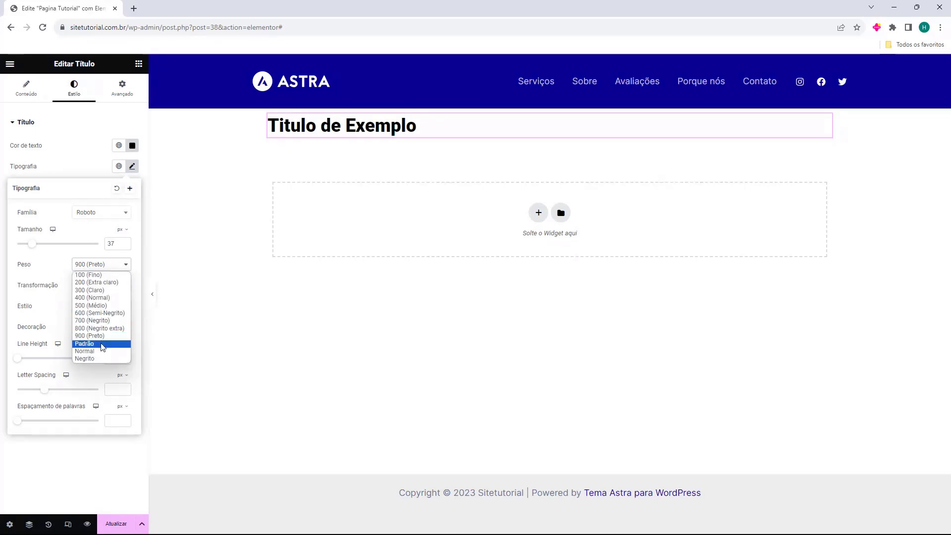
pyautogui.click(102, 345)
pyautogui.click(99, 264)
pyautogui.click(95, 351)
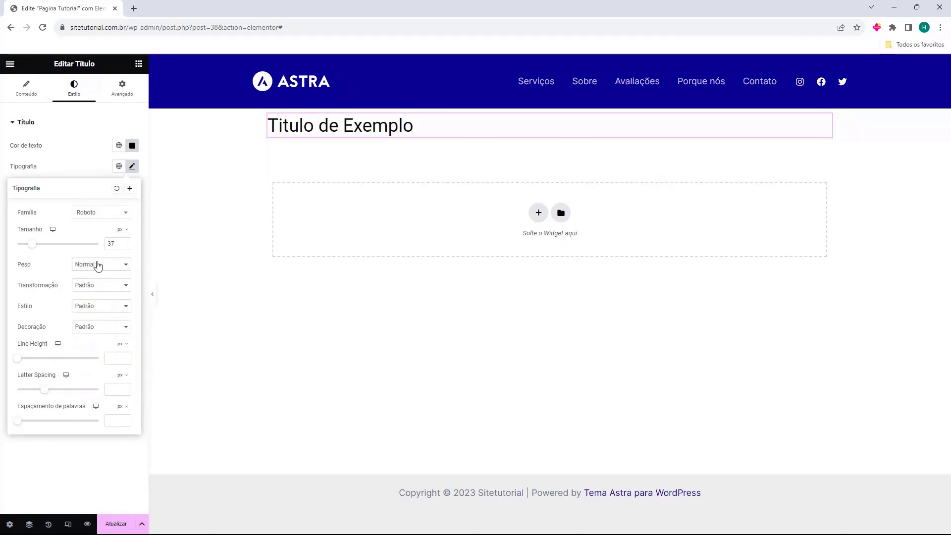
pyautogui.click(97, 265)
pyautogui.click(95, 361)
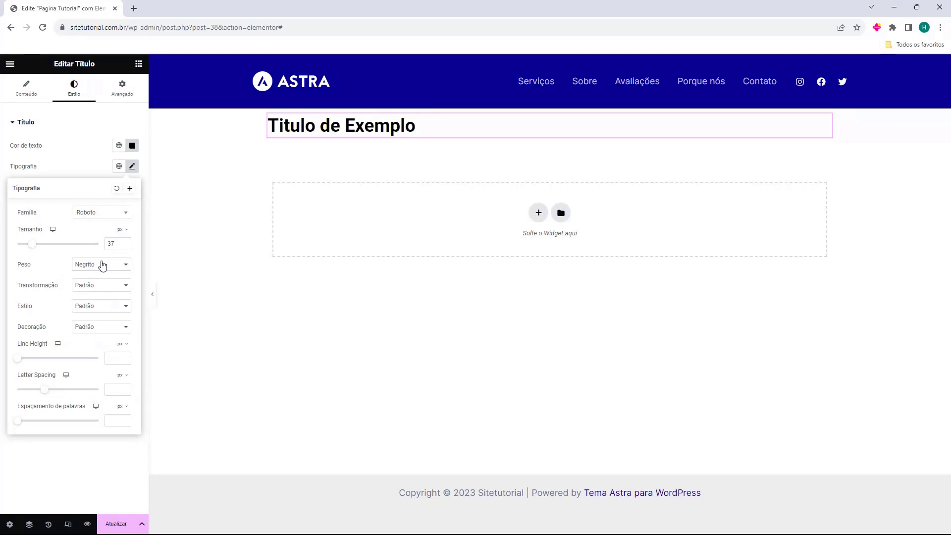
# Step: Try the Maiúsculas, Minúsculas, Capitalizar and Normal text transformations on the title and return the transformation to Padrão
pyautogui.click(94, 292)
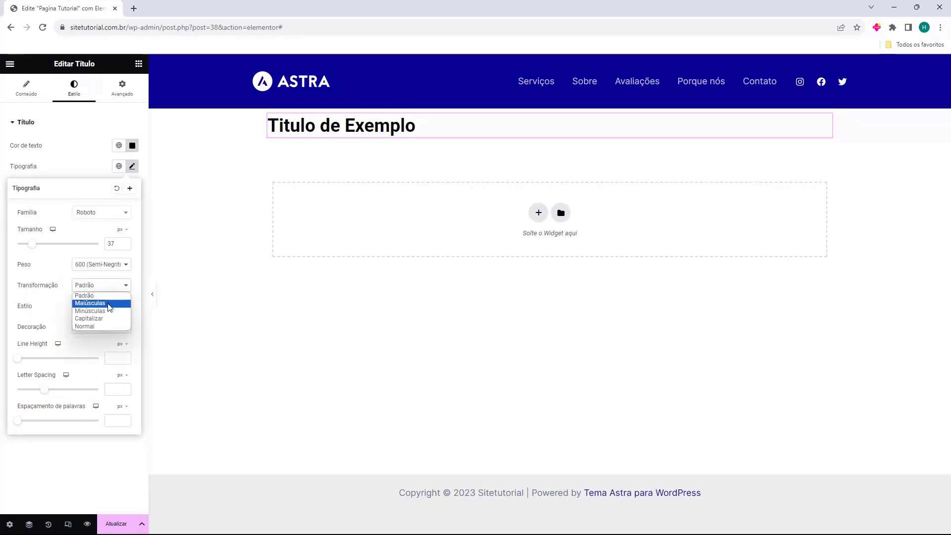
pyautogui.click(110, 307)
pyautogui.click(108, 290)
pyautogui.click(103, 310)
pyautogui.click(110, 291)
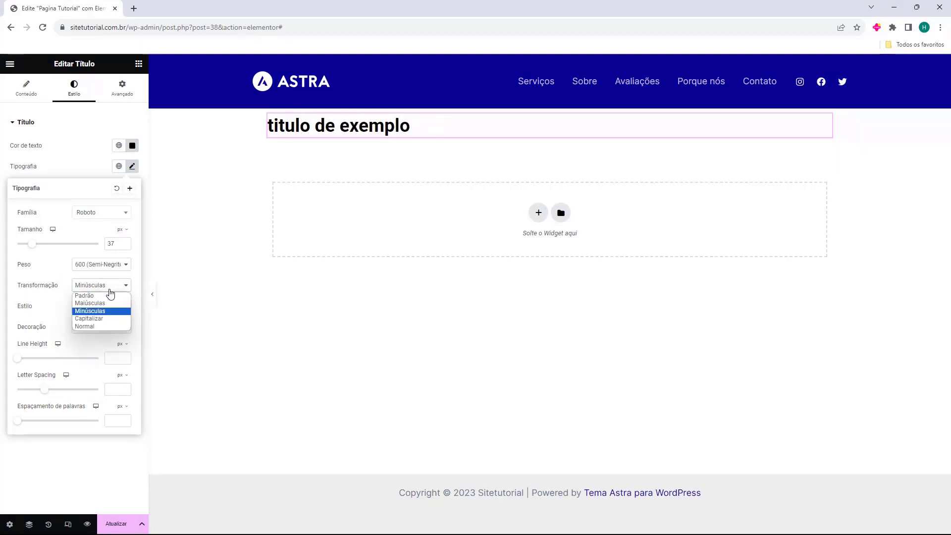
pyautogui.click(103, 319)
pyautogui.click(111, 290)
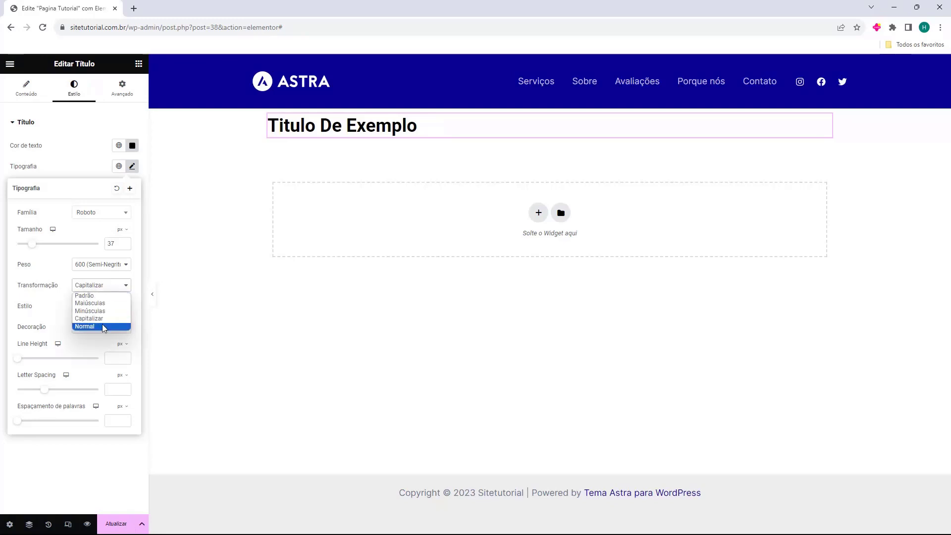
pyautogui.click(102, 325)
pyautogui.click(90, 289)
pyautogui.click(97, 298)
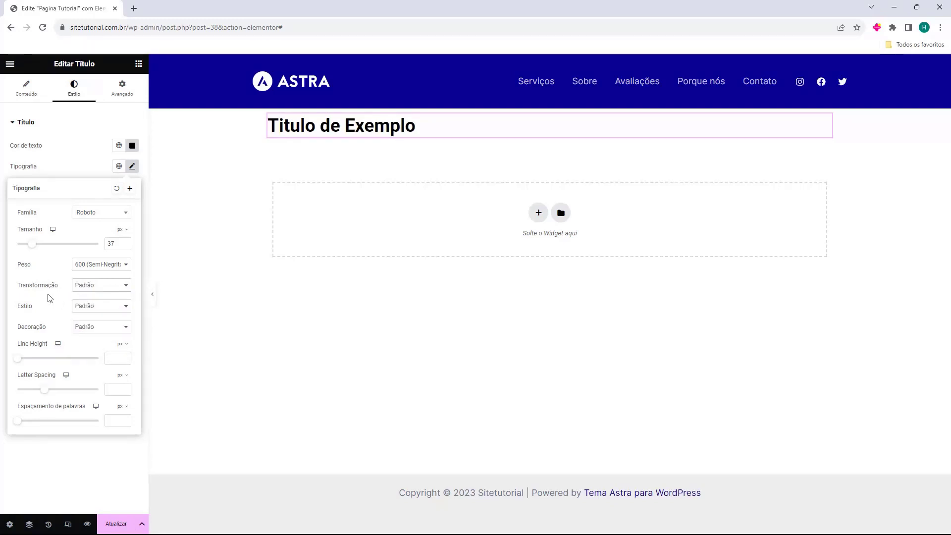
# Step: Try the Normal, Itálico and Oblíquo font styles on the title and return the style to Padrão
pyautogui.click(87, 307)
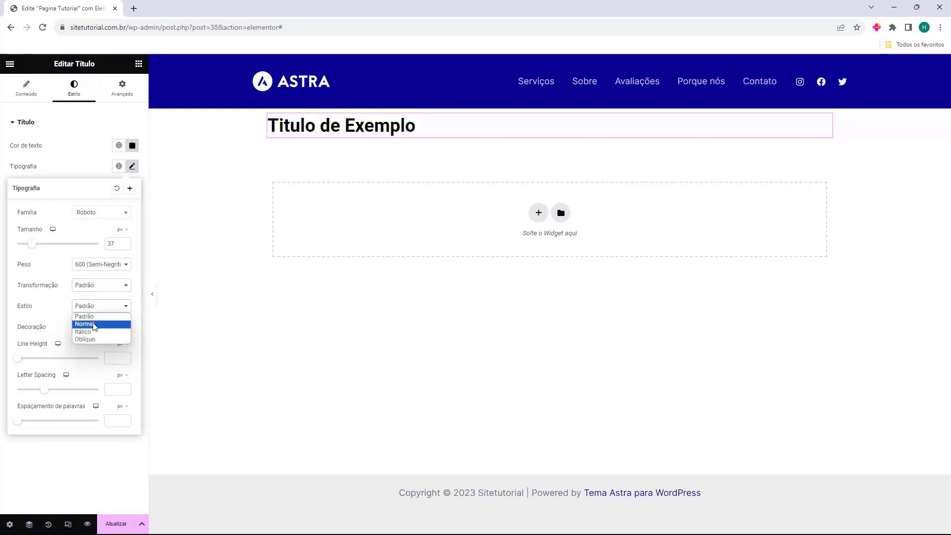
pyautogui.click(94, 324)
pyautogui.click(96, 307)
pyautogui.click(97, 332)
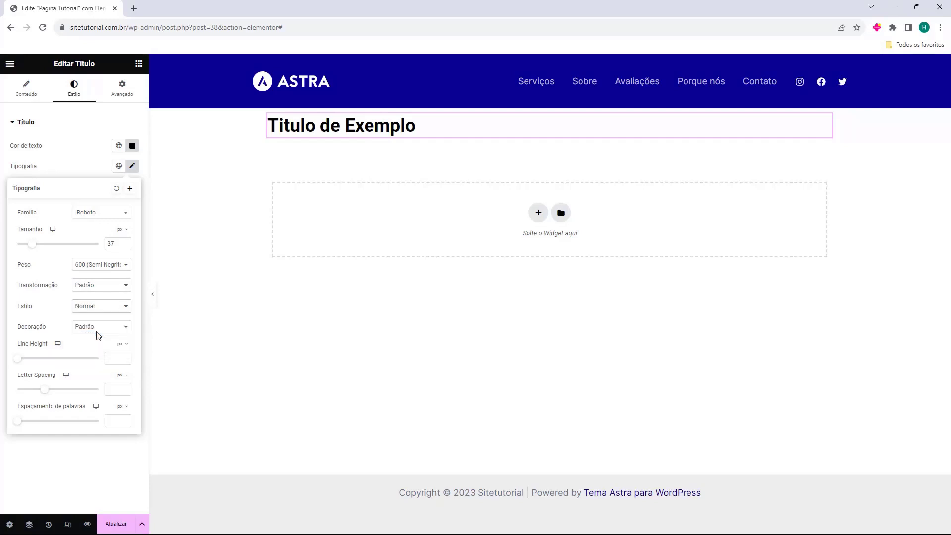
pyautogui.click(98, 313)
pyautogui.click(102, 339)
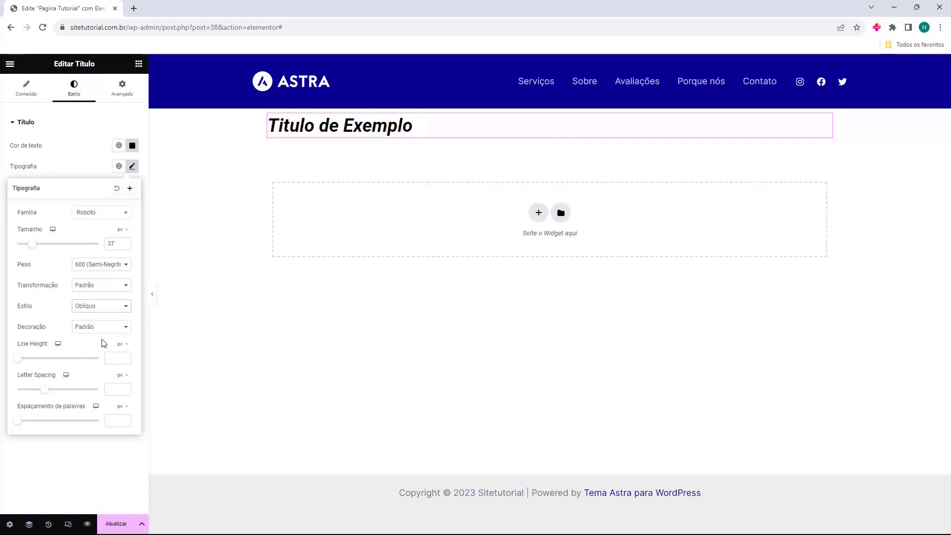
pyautogui.click(99, 307)
pyautogui.click(101, 317)
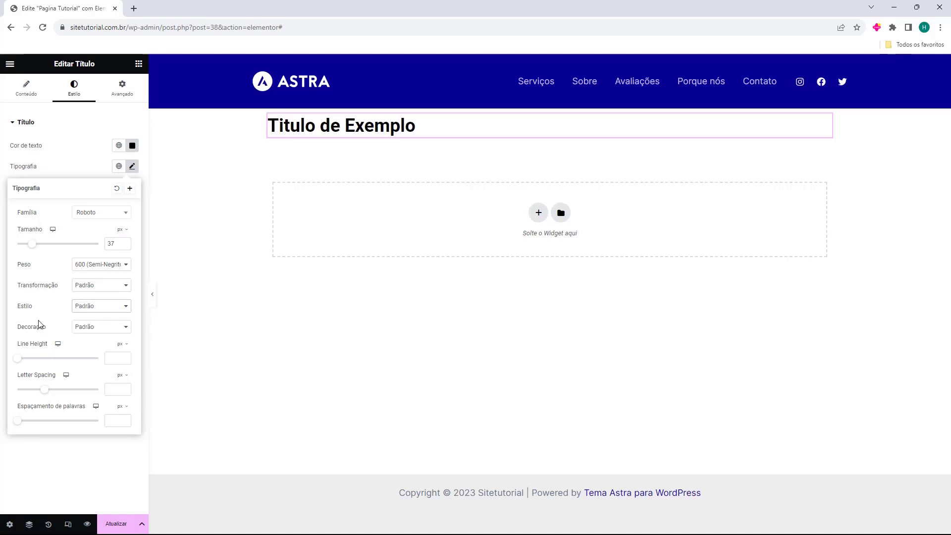
# Step: Try the Sublinhado, Linha superior, Tachado and Nenhum decorations on the title and return the decoration to Padrão
pyautogui.click(84, 329)
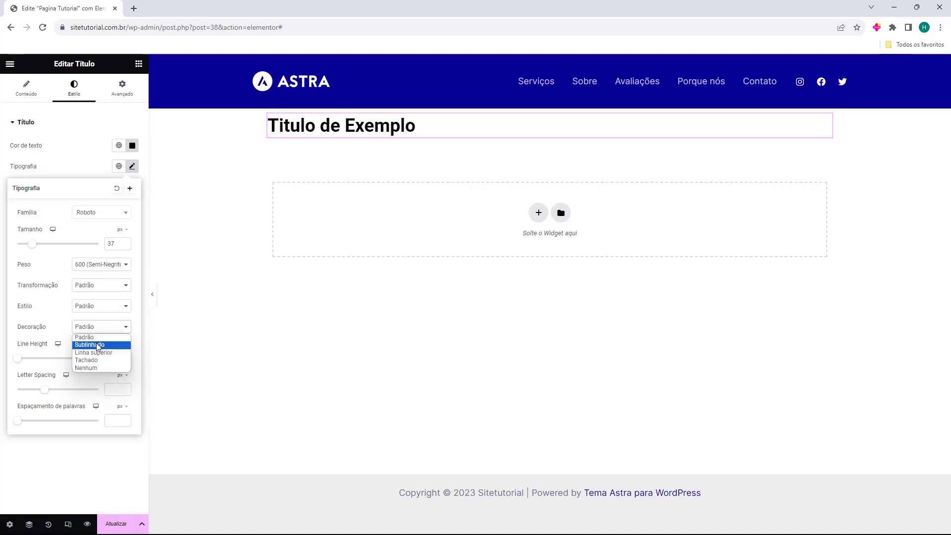
pyautogui.click(91, 345)
pyautogui.click(98, 329)
pyautogui.click(102, 352)
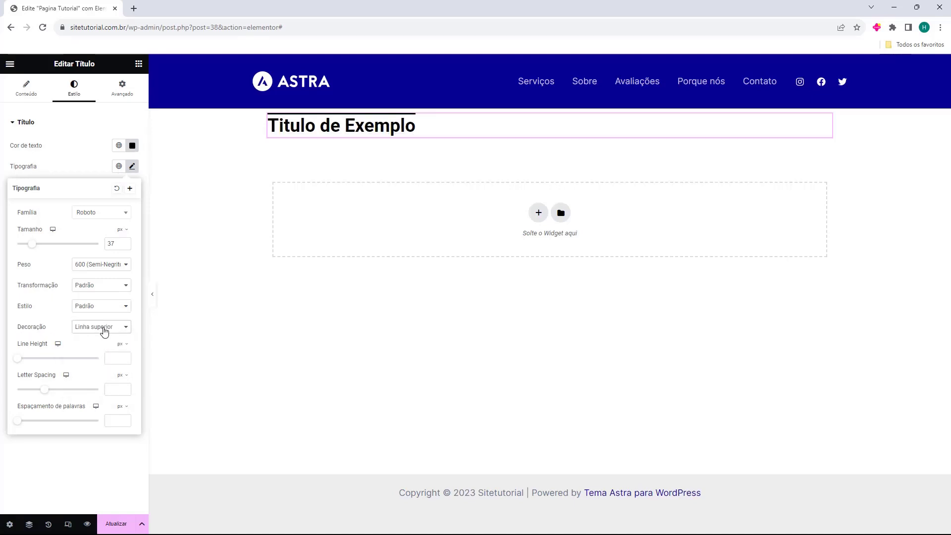
pyautogui.click(102, 328)
pyautogui.click(105, 361)
pyautogui.click(99, 328)
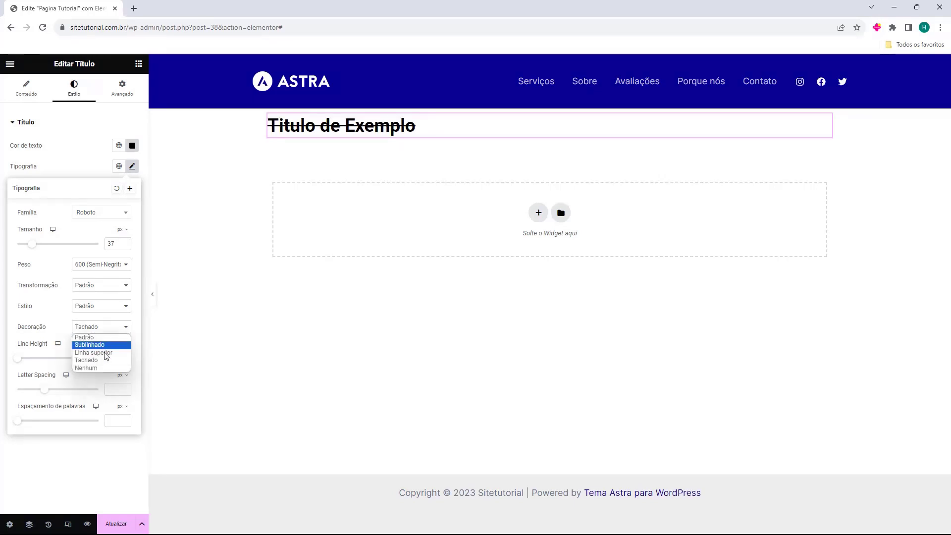
pyautogui.click(101, 368)
pyautogui.click(99, 328)
pyautogui.click(100, 336)
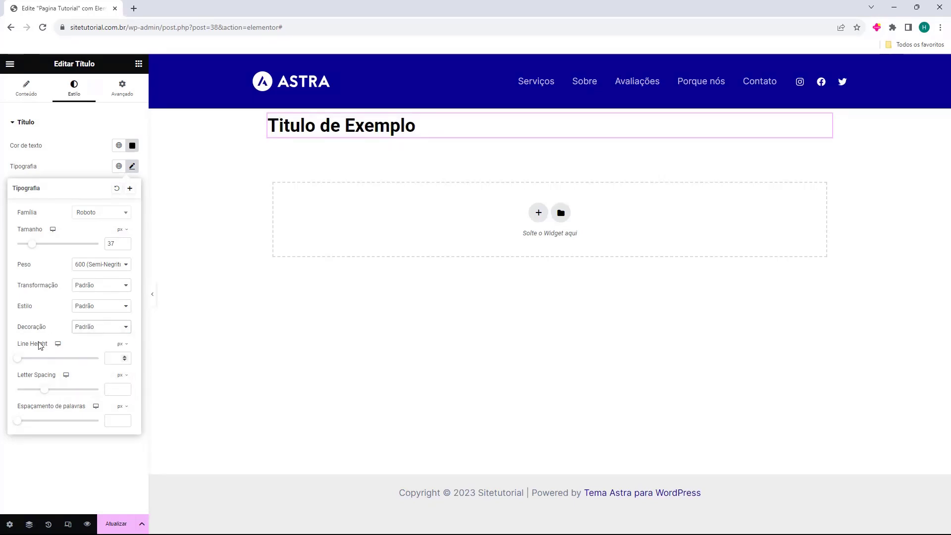
# Step: Try different line height, letter spacing and word spacing values on the title and reset its typography to the default
pyautogui.moveTo(20, 360); pyautogui.dragTo(58, 429)
pyautogui.click(117, 188)
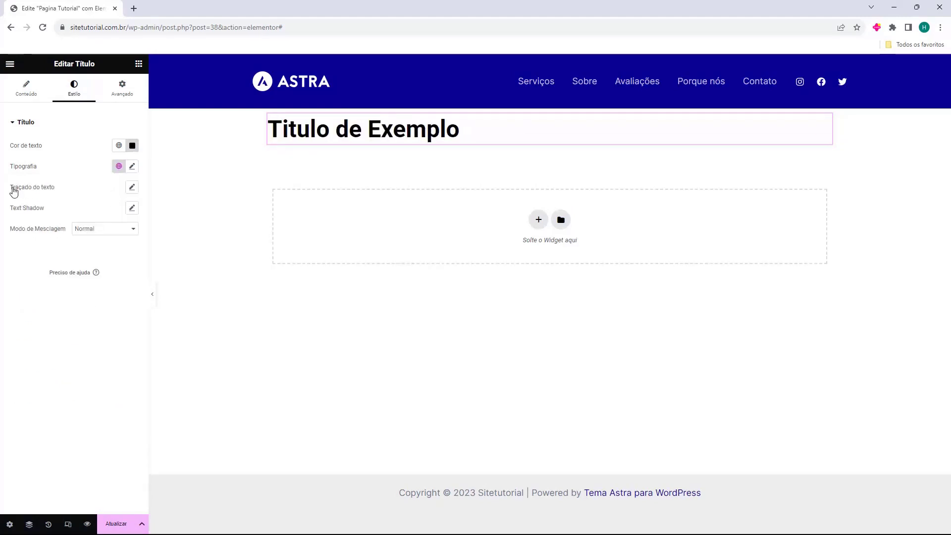
# Step: Try a wider text stroke on the title and reset the stroke to its default
pyautogui.click(132, 187)
pyautogui.moveTo(23, 227)
pyautogui.mouseDown()
pyautogui.moveTo(79, 228)
pyautogui.moveTo(29, 233)
pyautogui.moveTo(52, 233)
pyautogui.moveTo(38, 234)
pyautogui.mouseUp()
pyautogui.click(119, 187)
# Step: Try a title text shadow with blur 7, horizontal offset 37 and vertical offset 76, and return both offsets to 0
pyautogui.click(132, 207)
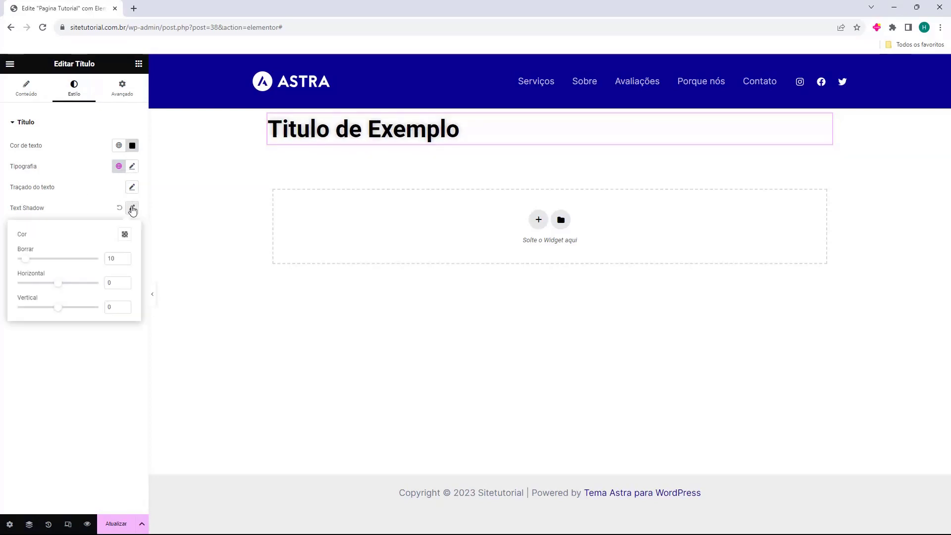
pyautogui.moveTo(27, 263); pyautogui.dragTo(90, 309)
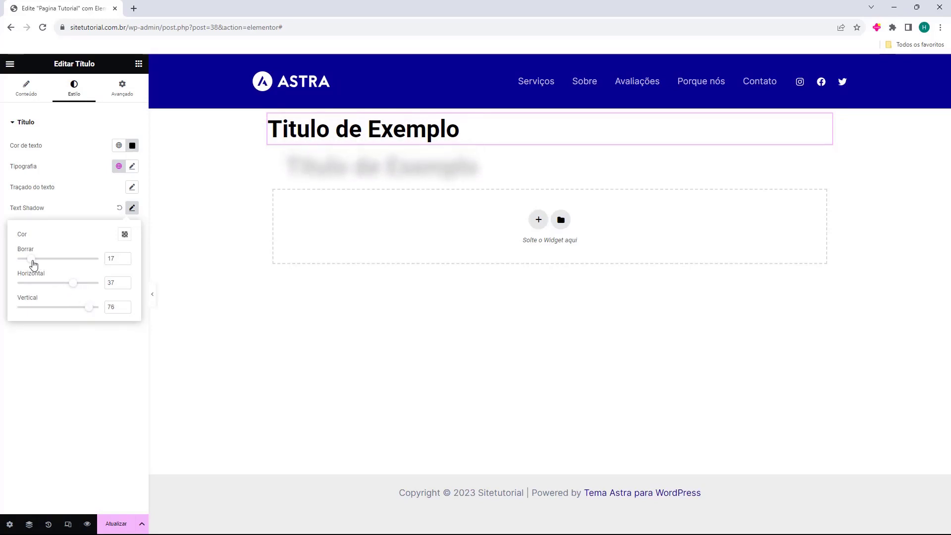
pyautogui.moveTo(34, 265)
pyautogui.mouseDown()
pyautogui.moveTo(6, 264)
pyautogui.moveTo(23, 263)
pyautogui.mouseUp()
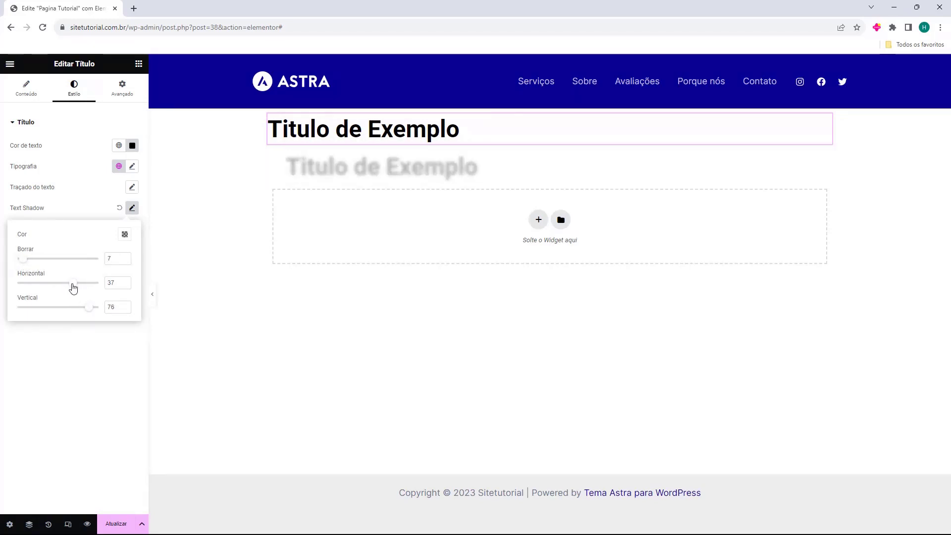
pyautogui.moveTo(74, 287); pyautogui.dragTo(73, 309)
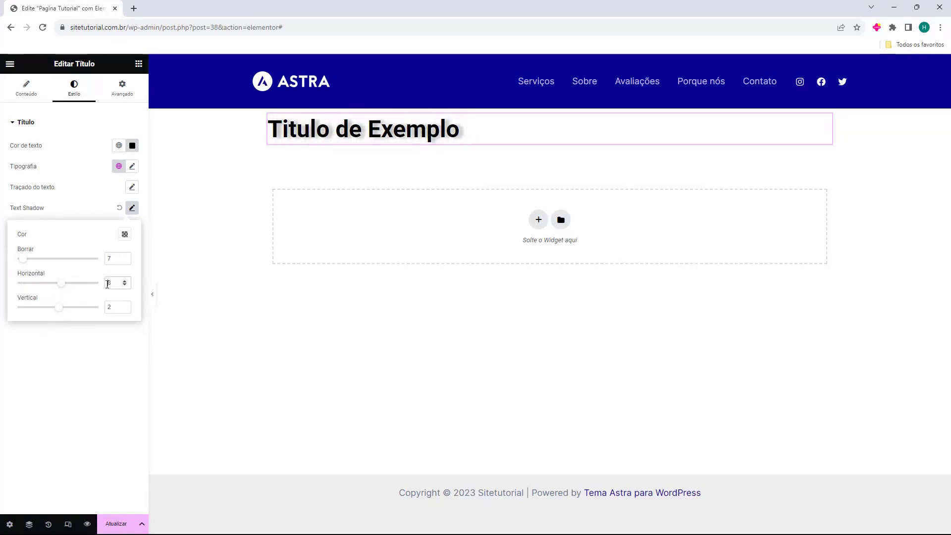
pyautogui.write('0')
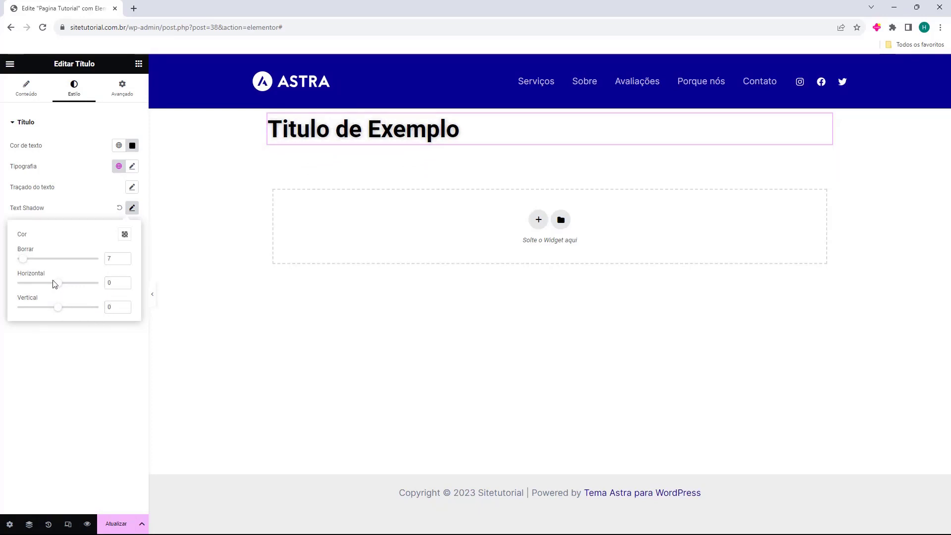
# Step: Try a semi-transparent red color for the title's text shadow and reset the shadow to its default
pyautogui.click(123, 234)
pyautogui.moveTo(102, 284); pyautogui.dragTo(178, 289)
pyautogui.moveTo(103, 364); pyautogui.dragTo(146, 369)
pyautogui.click(119, 208)
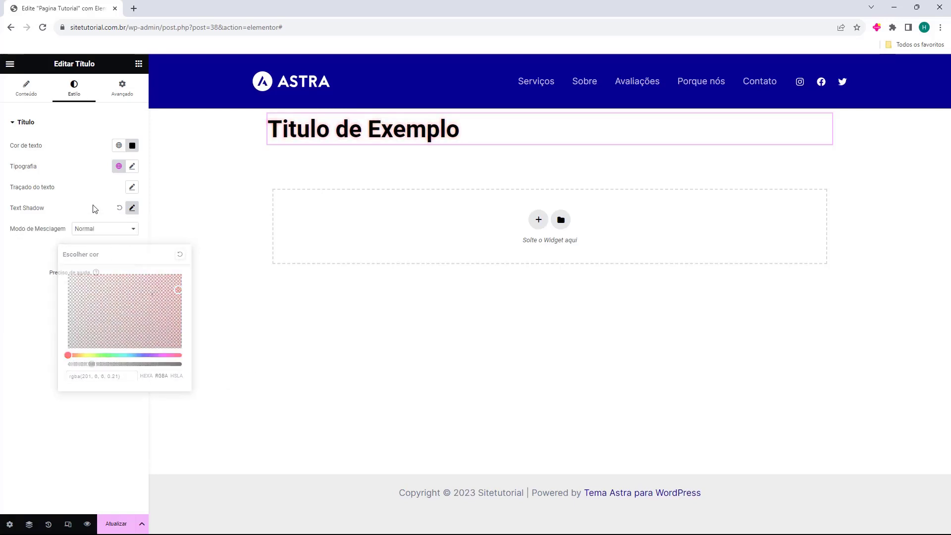
# Step: Check the title's advanced layout settings and add a Texto widget directly below the title
pyautogui.click(111, 94)
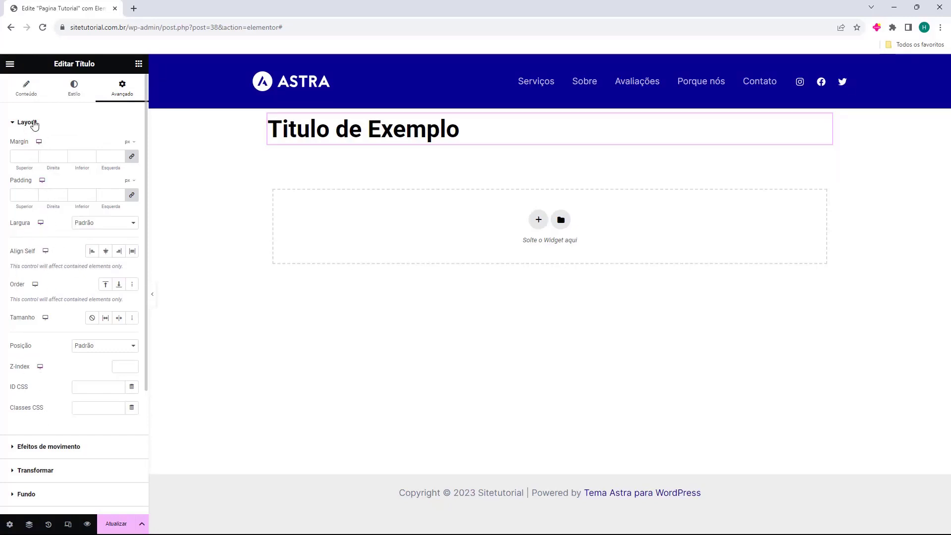
pyautogui.click(26, 88)
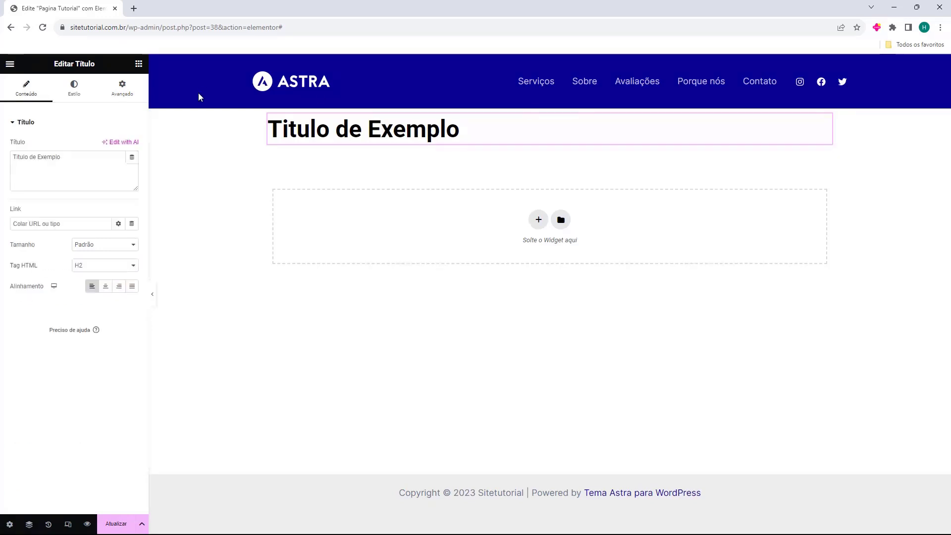
pyautogui.click(139, 63)
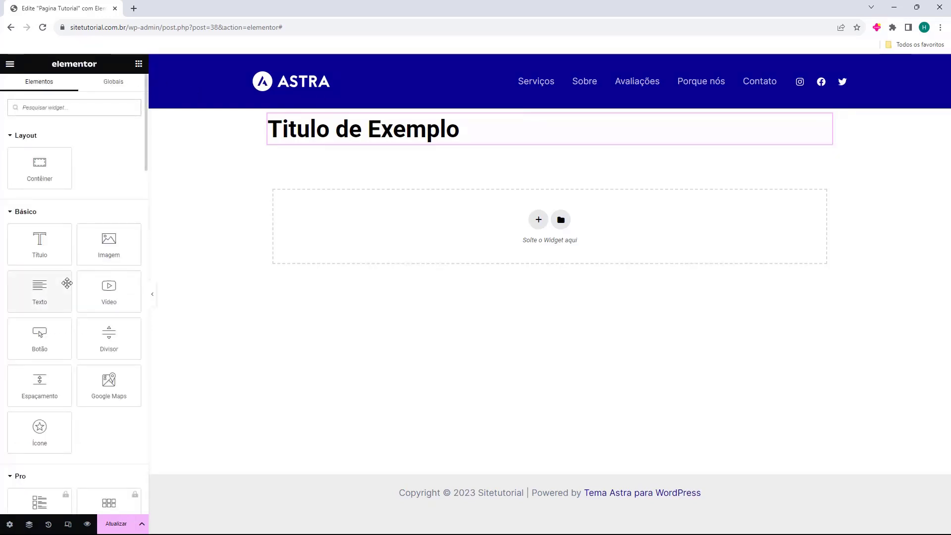
pyautogui.moveTo(66, 281); pyautogui.dragTo(351, 143)
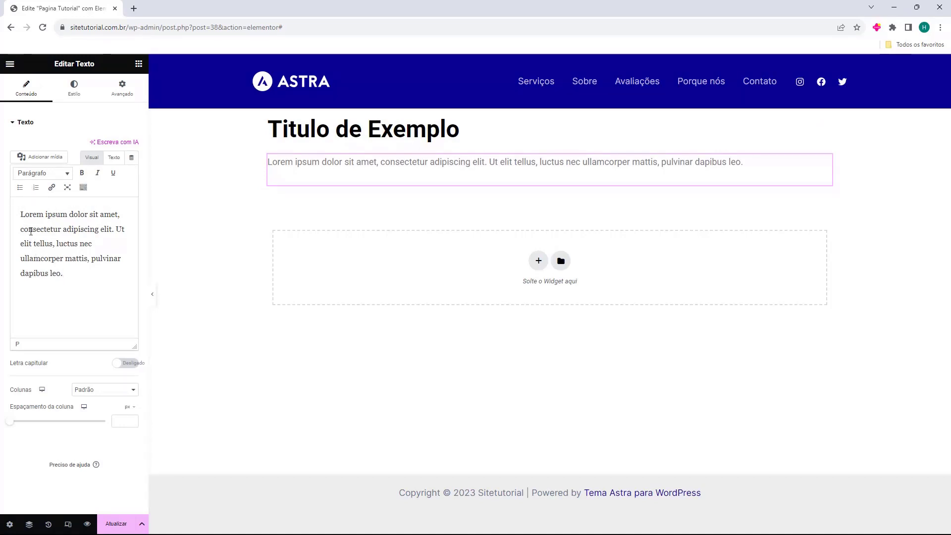
# Step: Look at the paragraph format options and paste copies of the sample text's last sentence as extra paragraphs
pyautogui.click(45, 175)
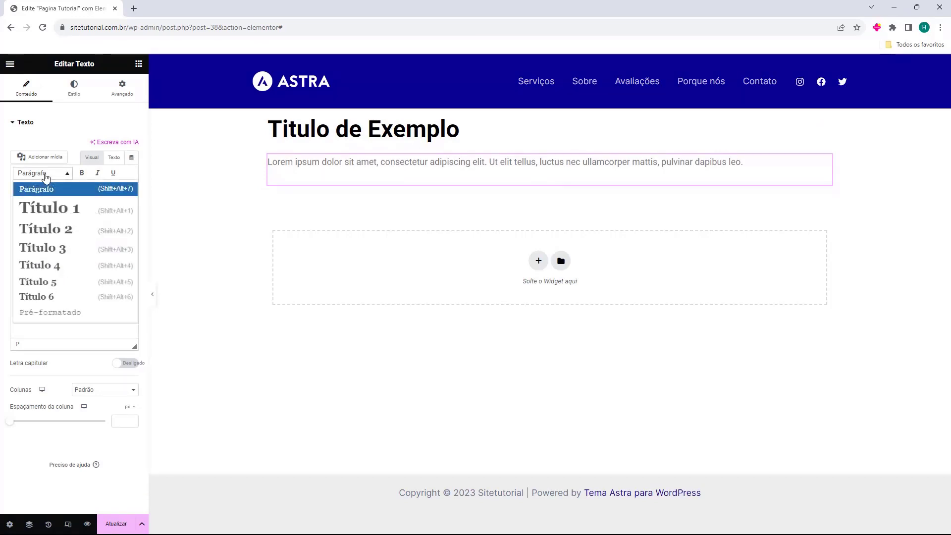
pyautogui.click(44, 177)
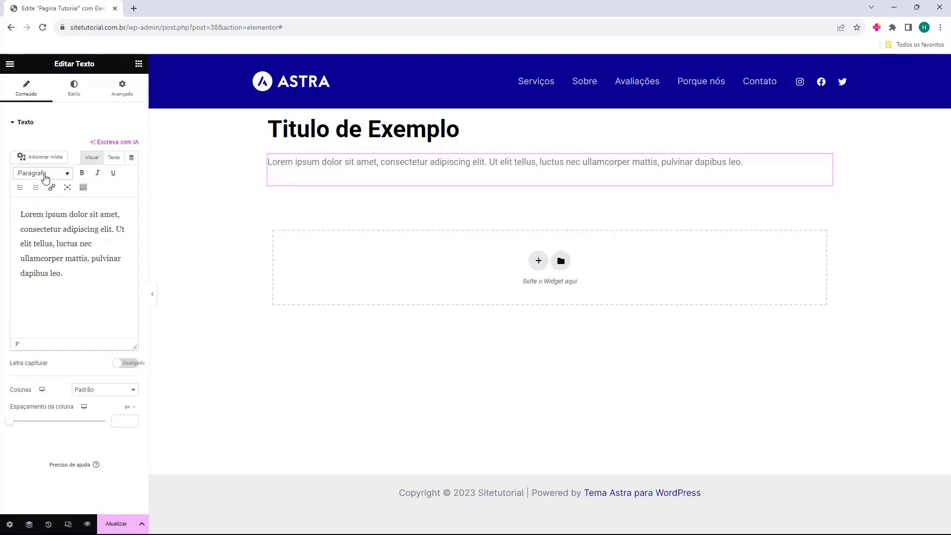
pyautogui.moveTo(72, 272); pyautogui.dragTo(33, 243)
pyautogui.click(80, 276)
pyautogui.press('Return')
pyautogui.press('Return')
pyautogui.hotkey('ctrl', 'c')
pyautogui.click(38, 291)
pyautogui.hotkey('ctrl', 'v')
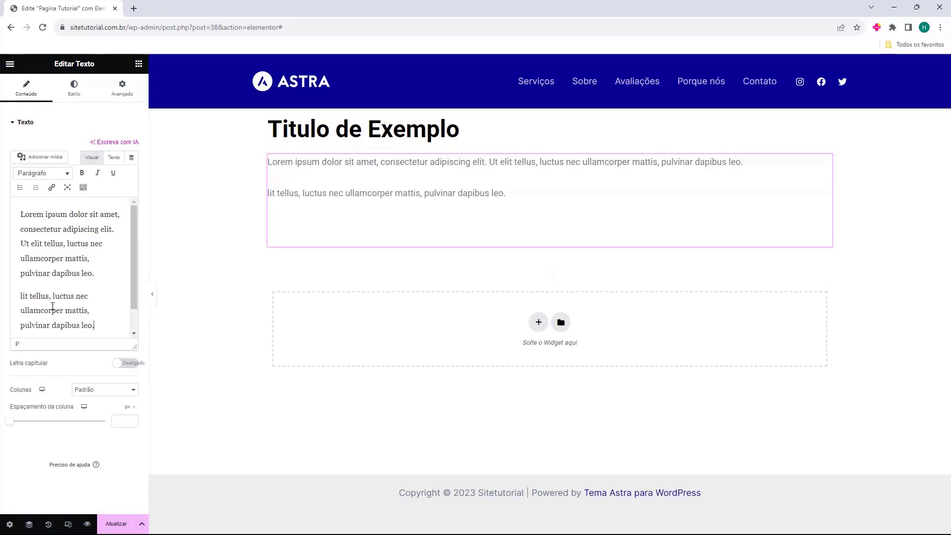
pyautogui.press('Return')
pyautogui.hotkey('ctrl', 'v')
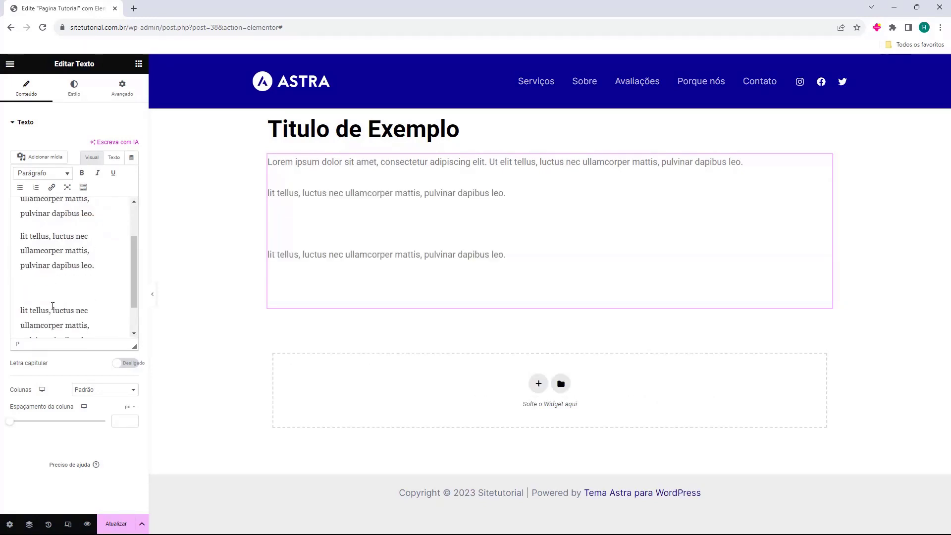
# Step: Undo the pasted paragraphs, and check the widget's content in code view before returning to the visual editor
pyautogui.hotkey('ctrl', 'a')
pyautogui.click(77, 303)
pyautogui.hotkey('ctrl', 'z')
pyautogui.hotkey('ctrl', 'z')
pyautogui.hotkey('ctrl', 'z')
pyautogui.hotkey('ctrl', 'z')
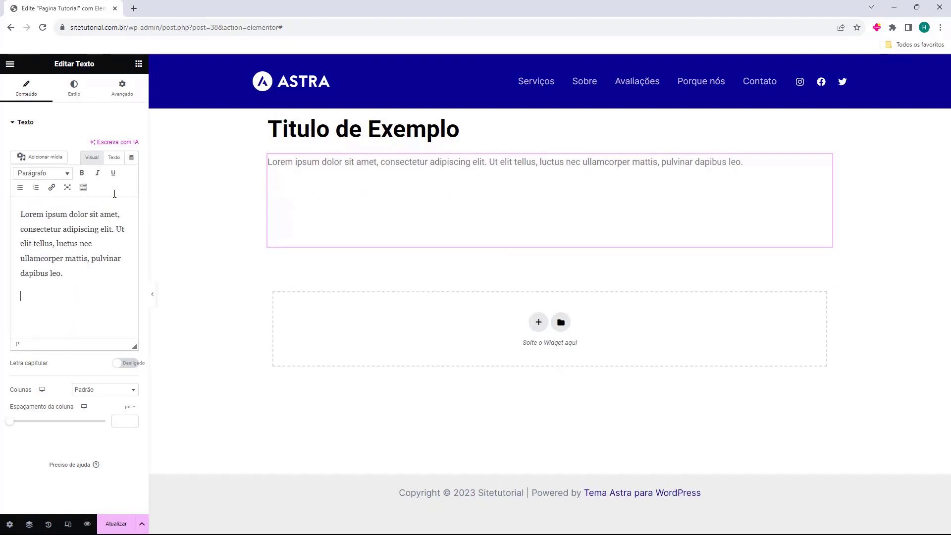
pyautogui.click(113, 160)
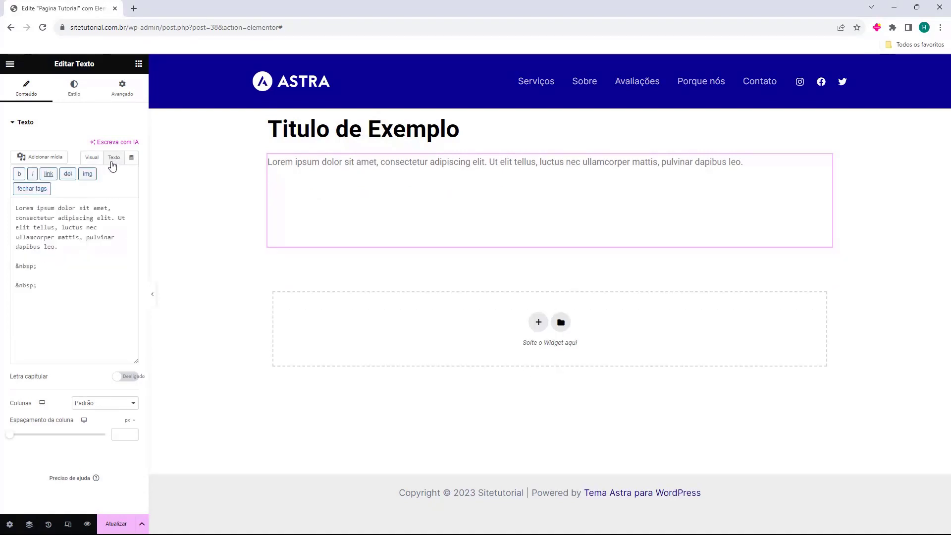
pyautogui.click(92, 158)
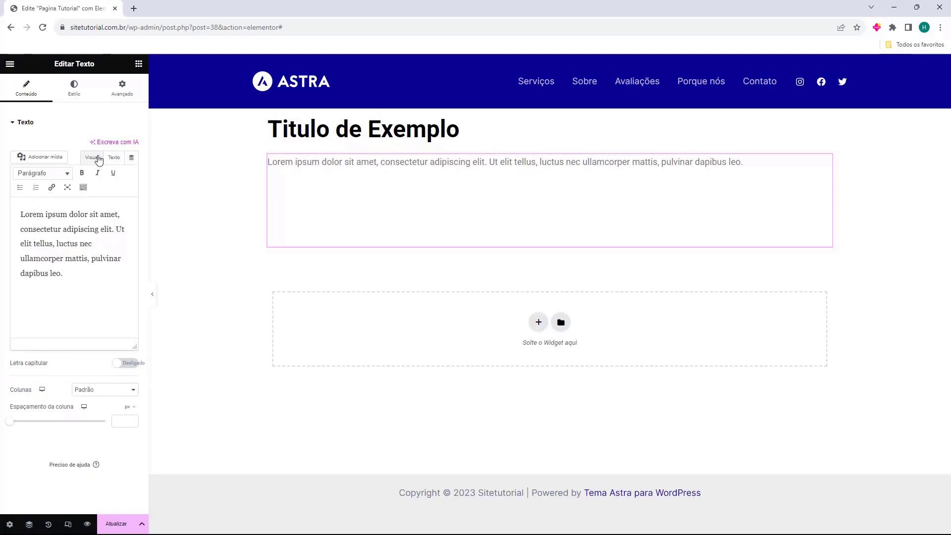
# Step: Format "Lorem ipsum" as bold, "dolor" as italic and "sit" as underlined in the text widget
pyautogui.moveTo(22, 216); pyautogui.dragTo(98, 215)
pyautogui.click(82, 173)
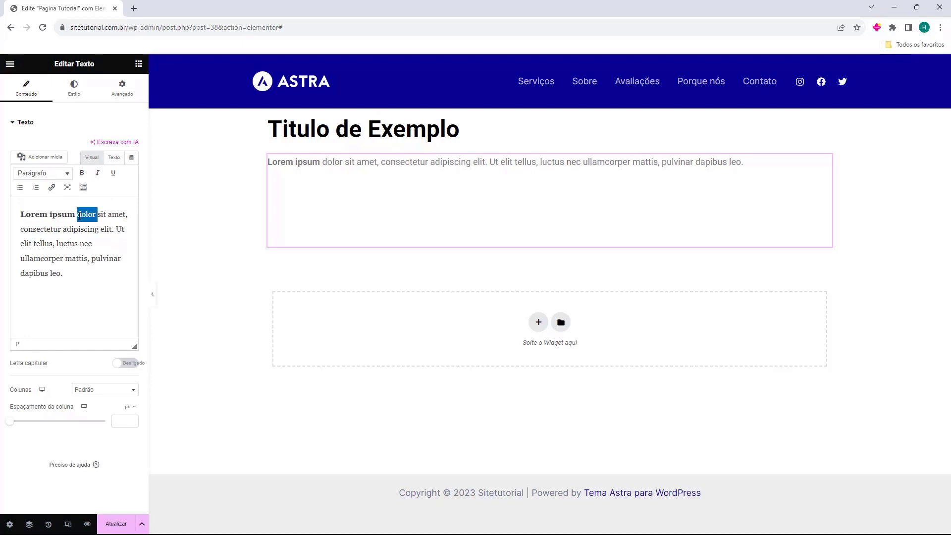
pyautogui.click(97, 173)
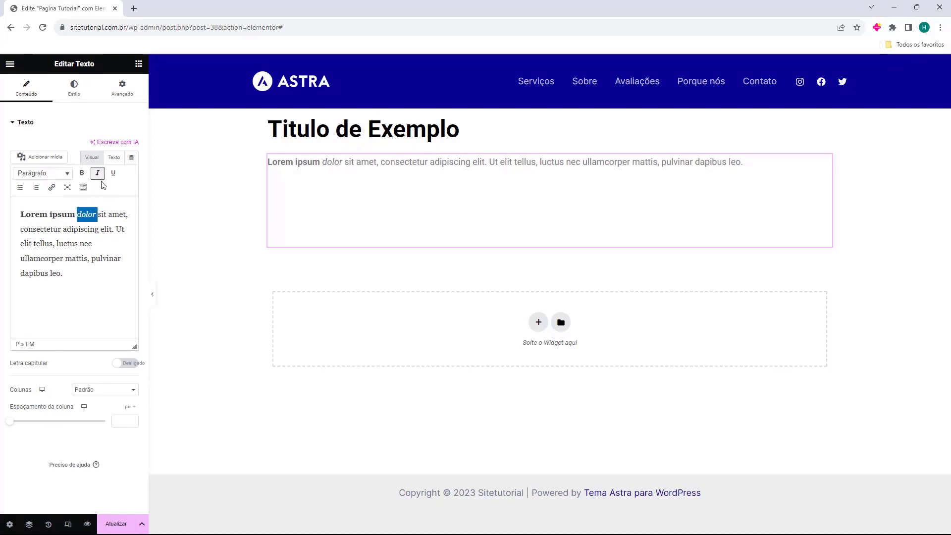
pyautogui.doubleClick(102, 214)
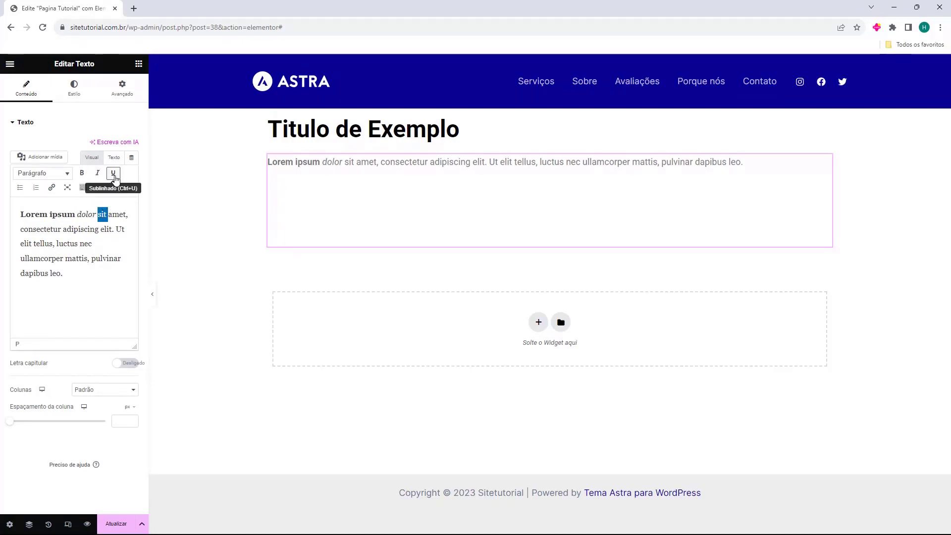
pyautogui.click(113, 173)
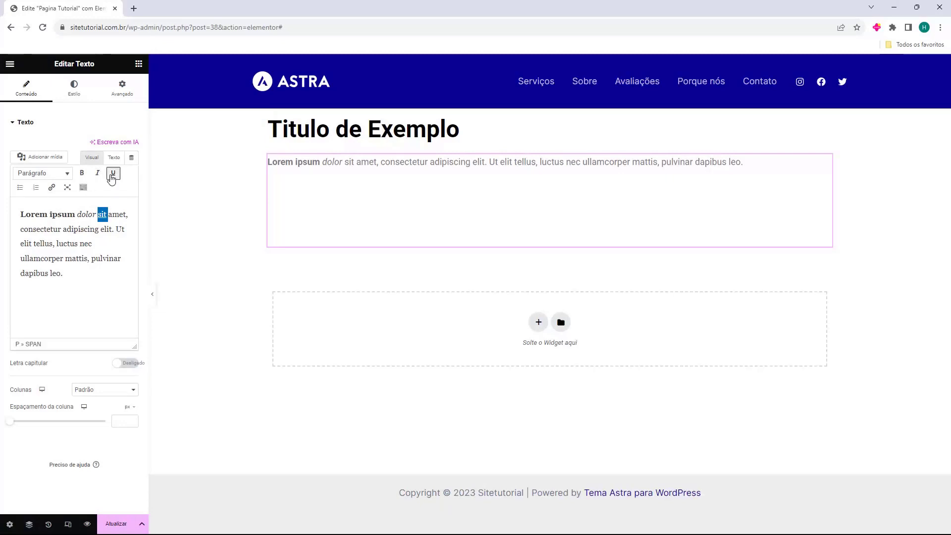
pyautogui.click(98, 215)
# Step: Replace the text widget's entire content with a longer Lorem ipsum paragraph
pyautogui.doubleClick(56, 227)
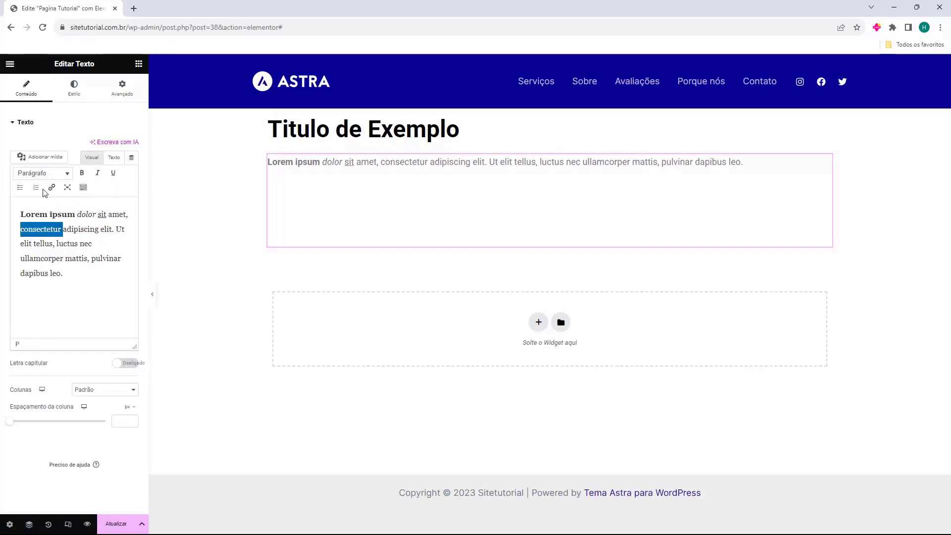
pyautogui.click(93, 283)
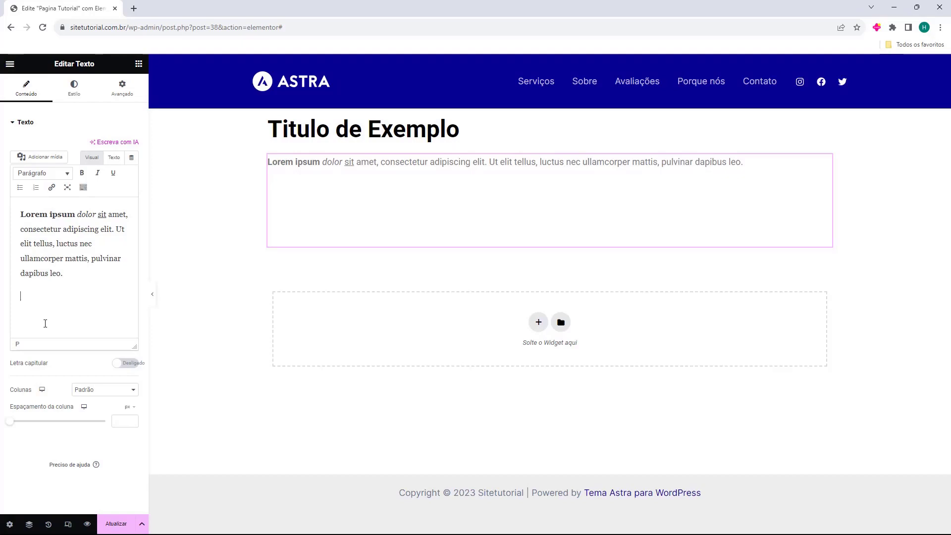
pyautogui.press('Return')
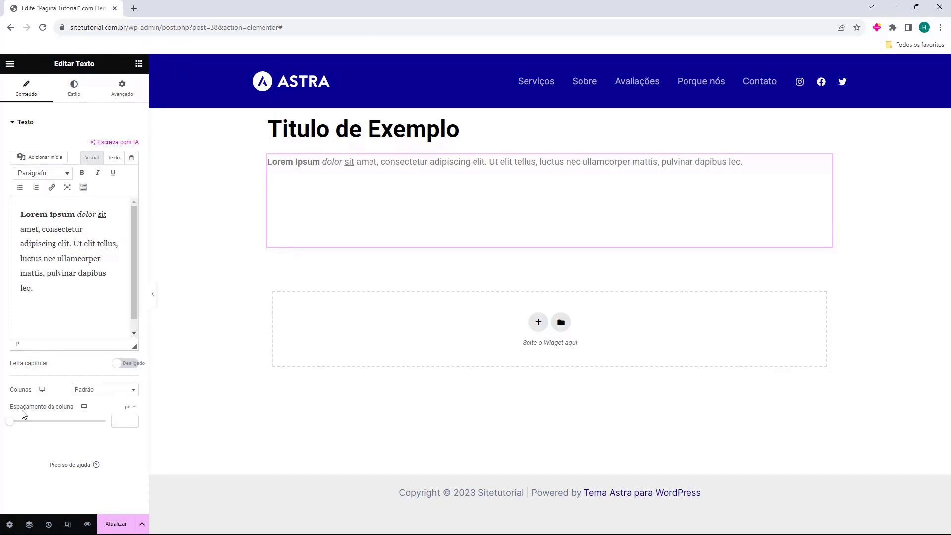
pyautogui.moveTo(46, 314); pyautogui.dragTo(22, 216)
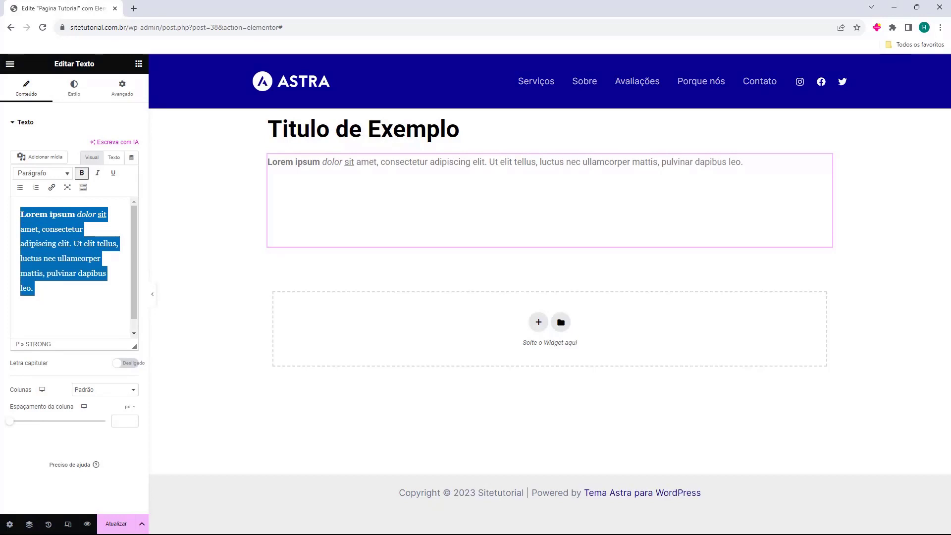
pyautogui.hotkey('ctrl', 'v')
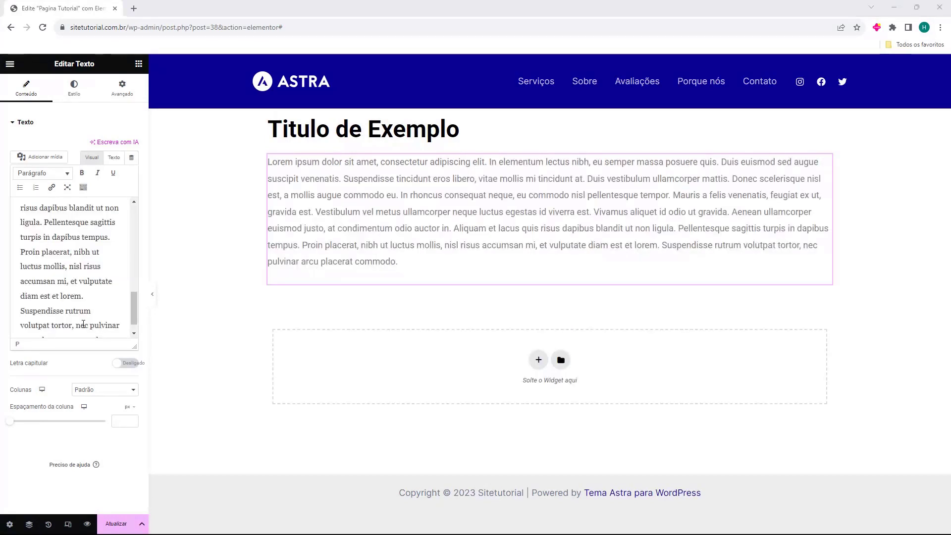
# Step: Try the paragraph in 1, 2, 3, 4, 6 and 10 columns
pyautogui.click(82, 390)
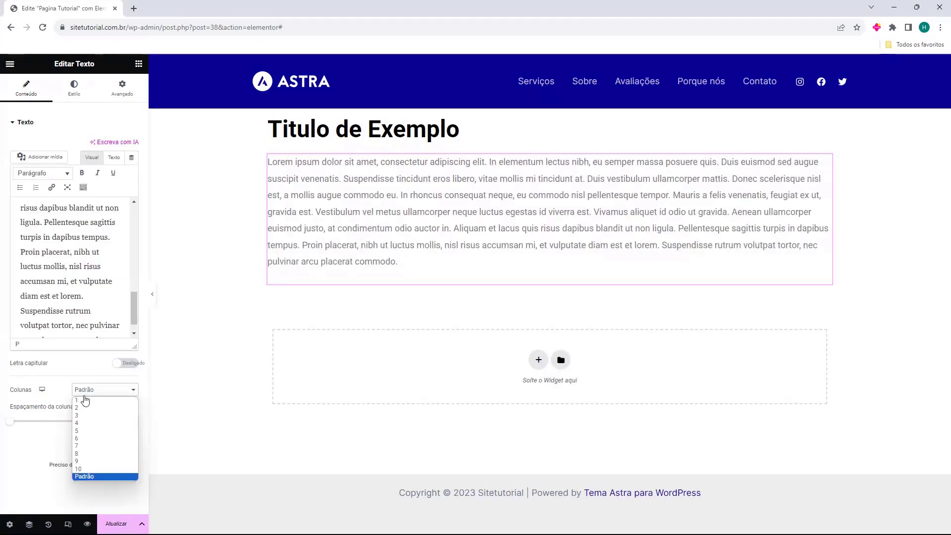
pyautogui.click(85, 401)
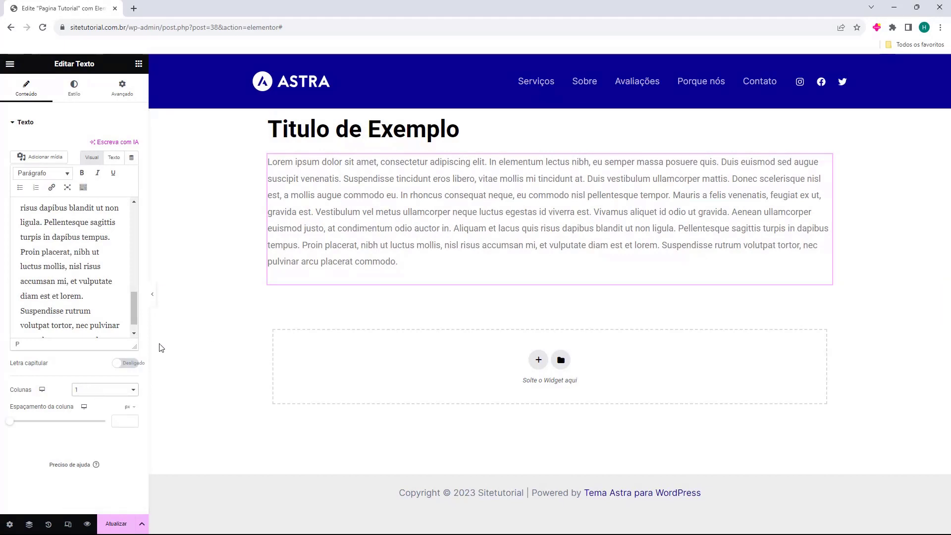
pyautogui.click(95, 391)
pyautogui.click(92, 408)
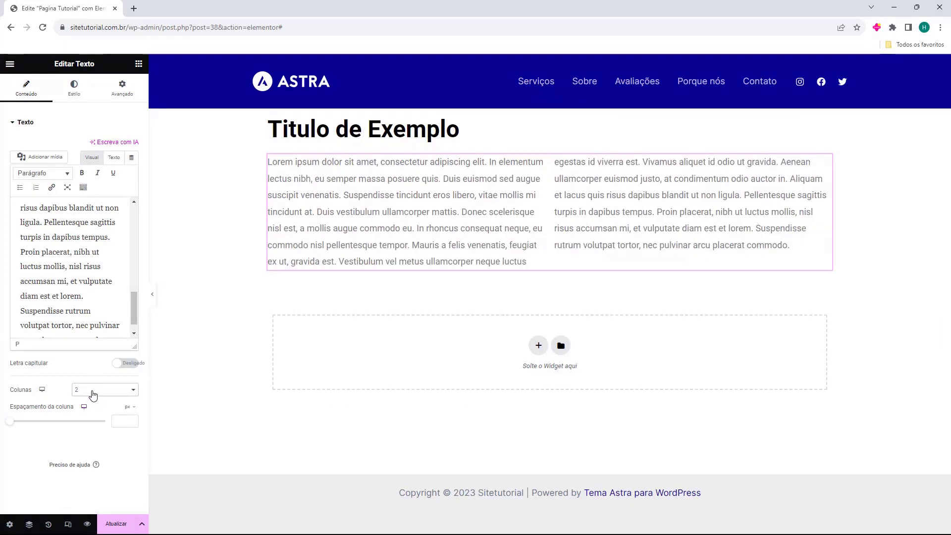
pyautogui.click(91, 391)
pyautogui.click(92, 416)
pyautogui.click(95, 390)
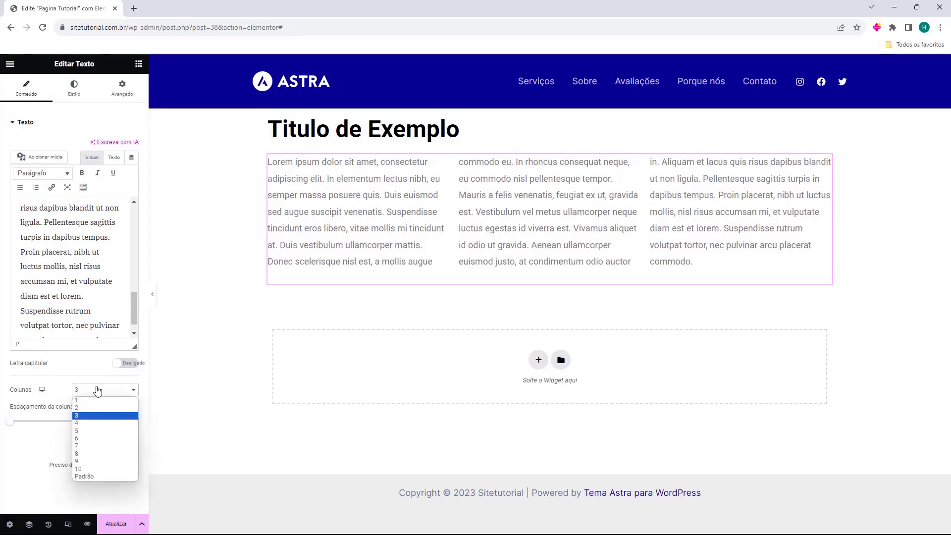
pyautogui.click(95, 423)
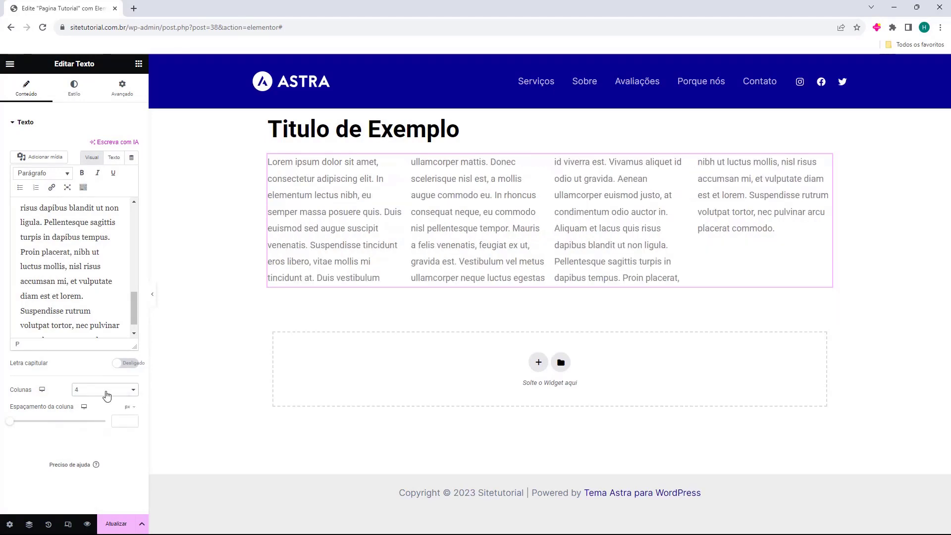
pyautogui.click(106, 395)
pyautogui.click(96, 438)
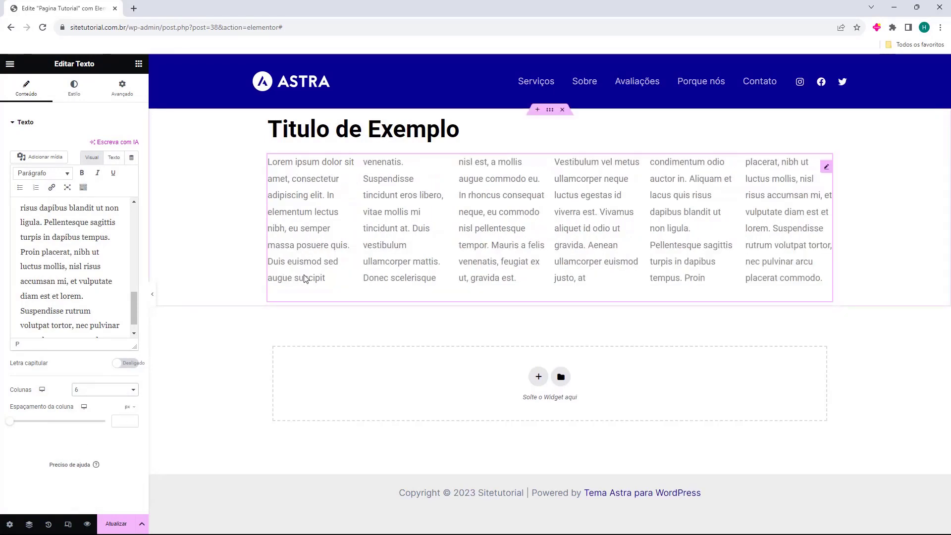
pyautogui.click(109, 390)
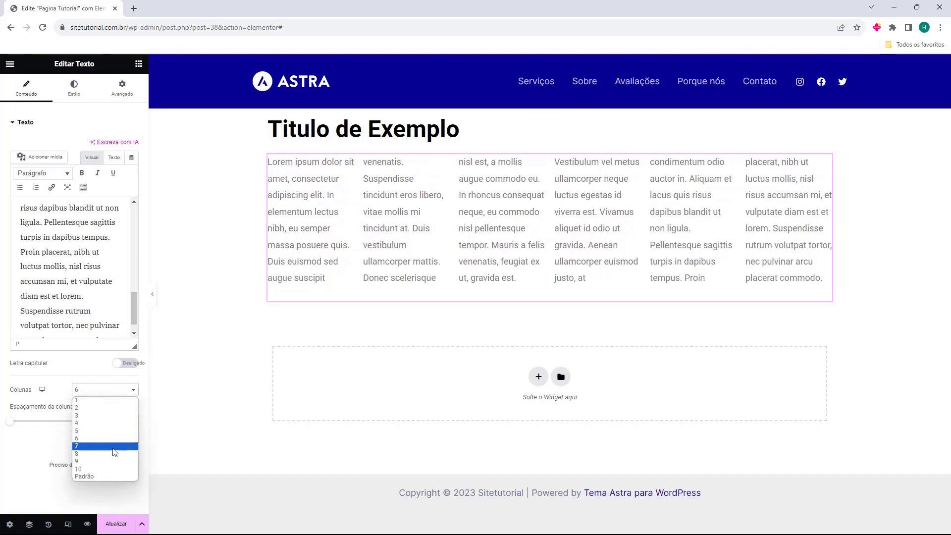
pyautogui.click(104, 469)
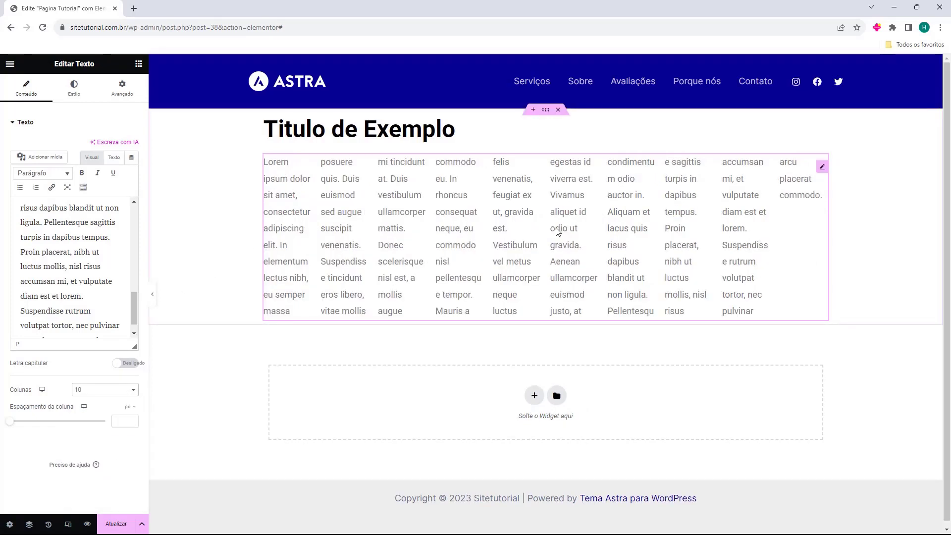
# Step: Try the column spacing on a two-column layout and return the text to 1 column with spacing 0
pyautogui.click(91, 393)
pyautogui.click(96, 410)
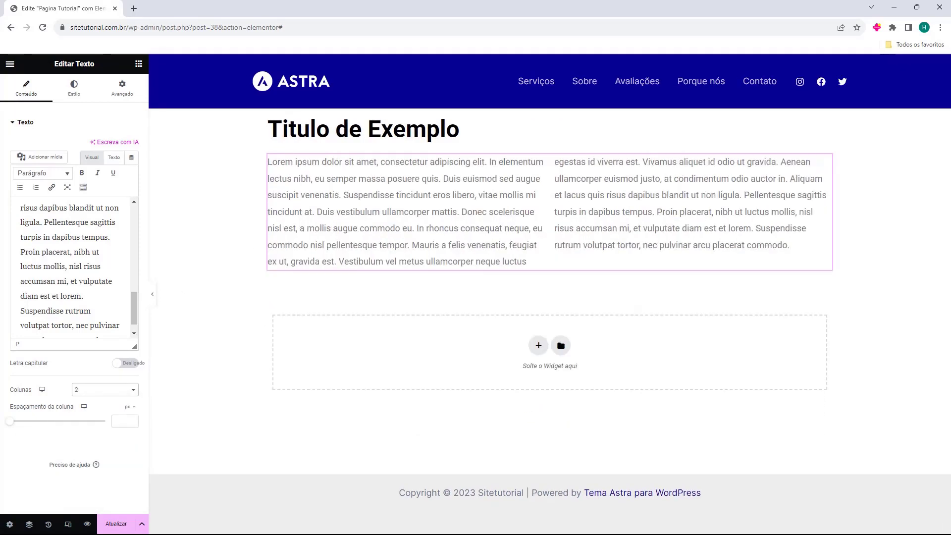
pyautogui.moveTo(12, 425); pyautogui.dragTo(122, 435)
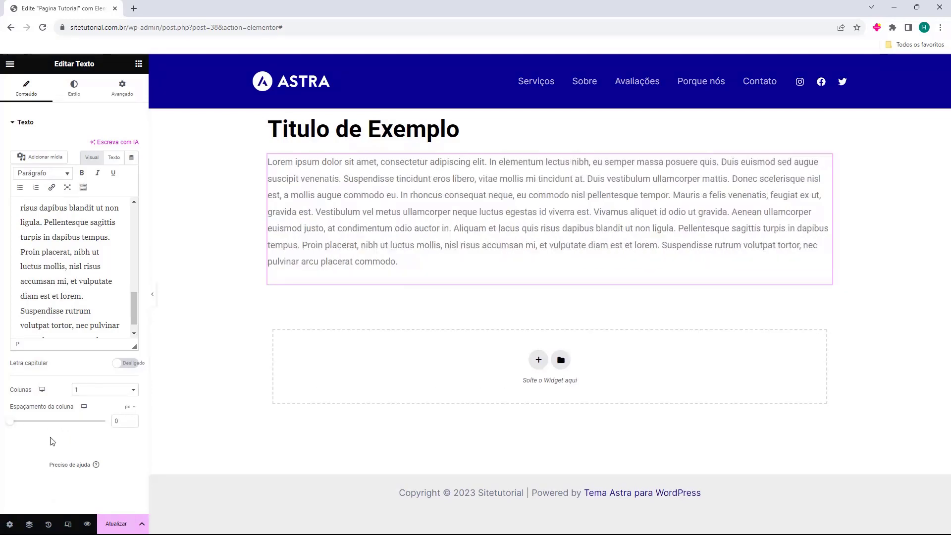
# Step: Try left, center and right alignment on the paragraph and set it to justified
pyautogui.click(73, 98)
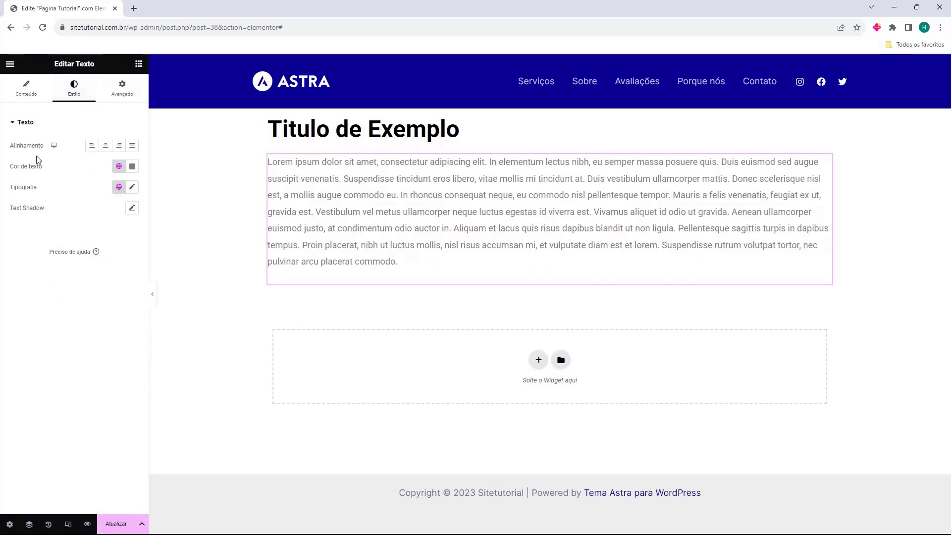
pyautogui.click(105, 146)
pyautogui.click(119, 145)
pyautogui.click(133, 146)
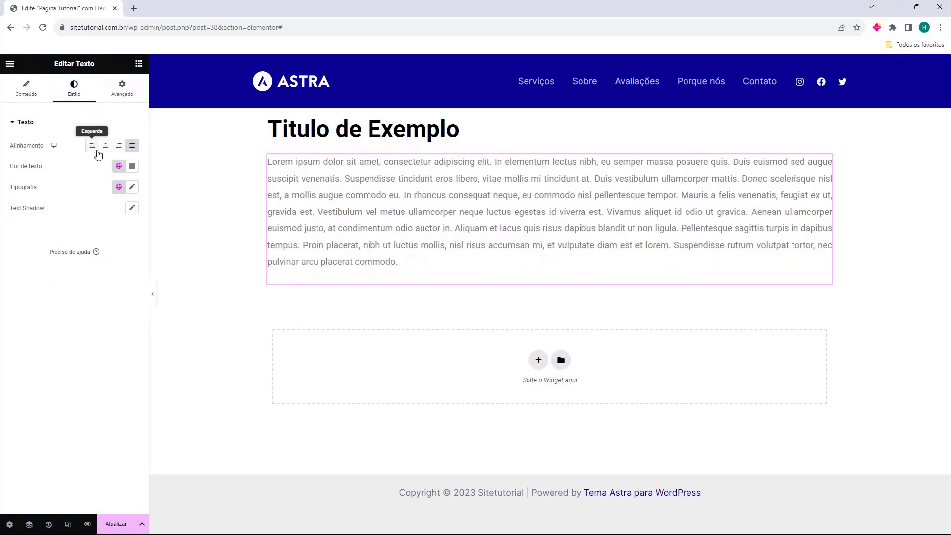
pyautogui.click(93, 147)
pyautogui.click(105, 146)
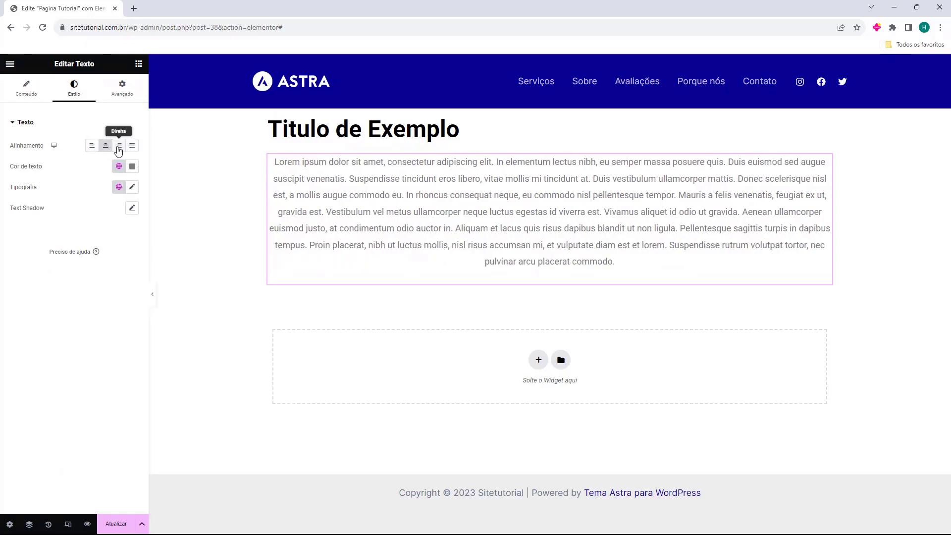
pyautogui.click(119, 147)
pyautogui.click(132, 147)
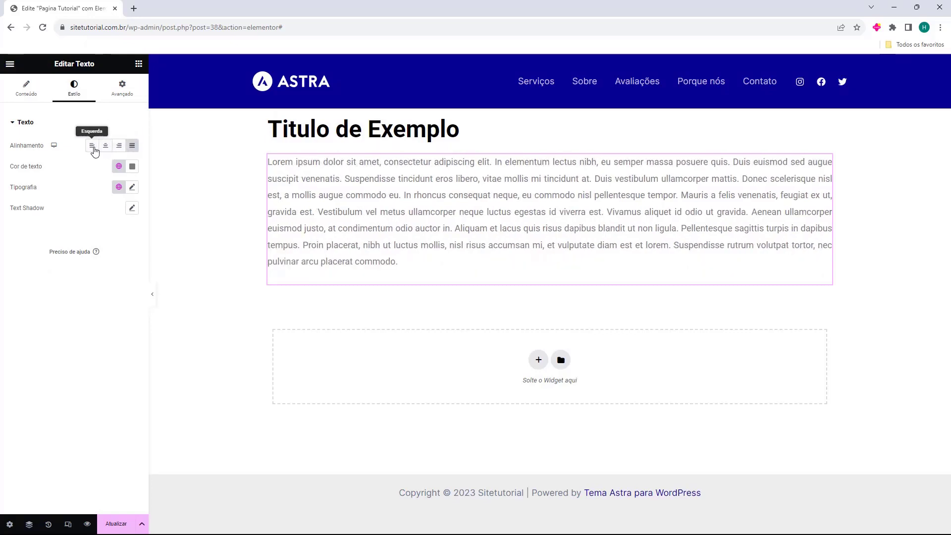
# Step: Set the paragraph's text color to red #F00202
pyautogui.click(133, 166)
pyautogui.moveTo(140, 232); pyautogui.dragTo(187, 209)
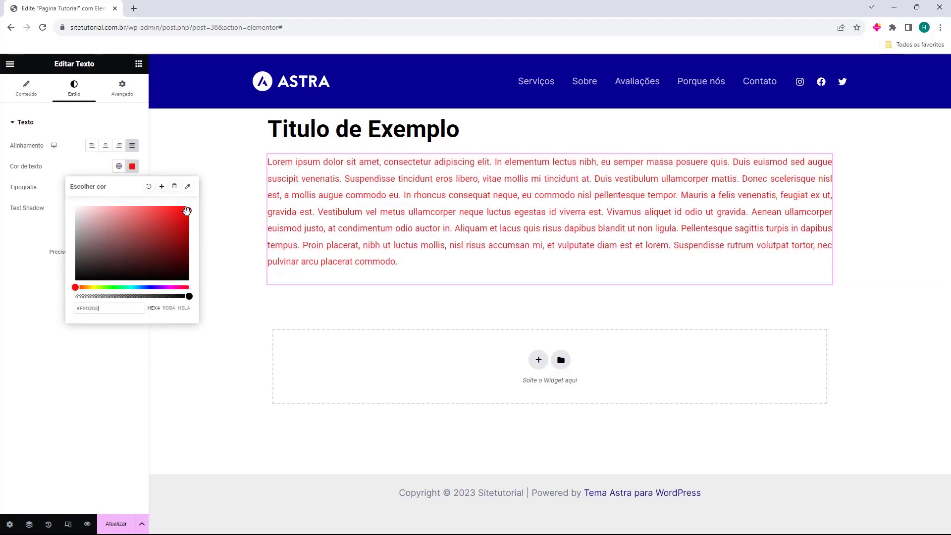
# Step: Examine the paragraph's typography options for font family, size, weight, style and spacing
pyautogui.click(40, 189)
pyautogui.click(132, 188)
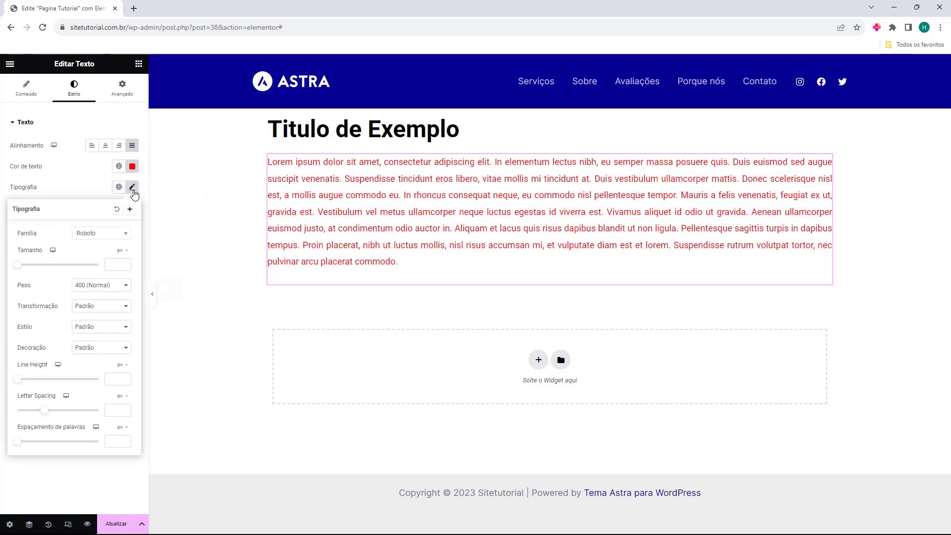
pyautogui.click(76, 193)
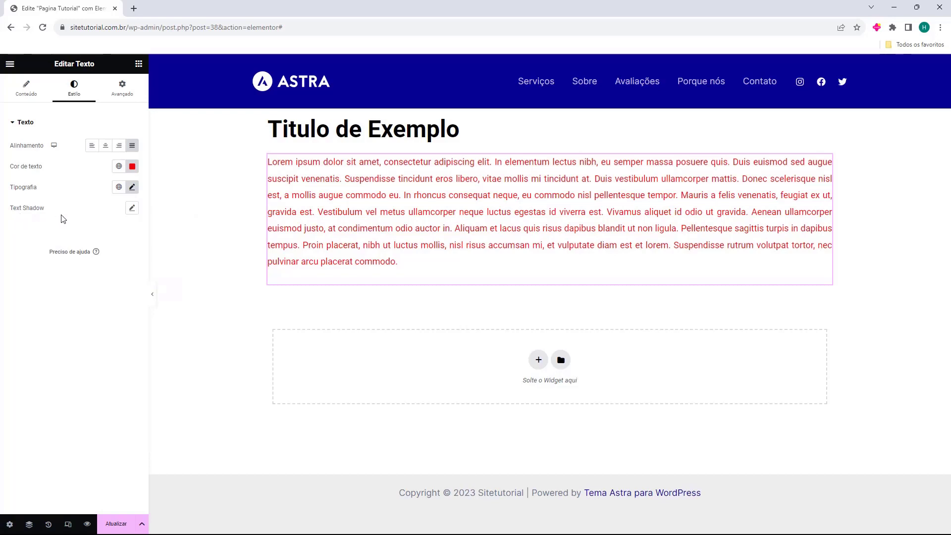
# Step: Try a text shadow on the paragraph with horizontal offset 33 and vertical offset 17, vary its blur, and reset the shadow
pyautogui.click(132, 208)
pyautogui.moveTo(25, 261)
pyautogui.mouseDown()
pyautogui.moveTo(71, 283)
pyautogui.moveTo(68, 312)
pyautogui.mouseUp()
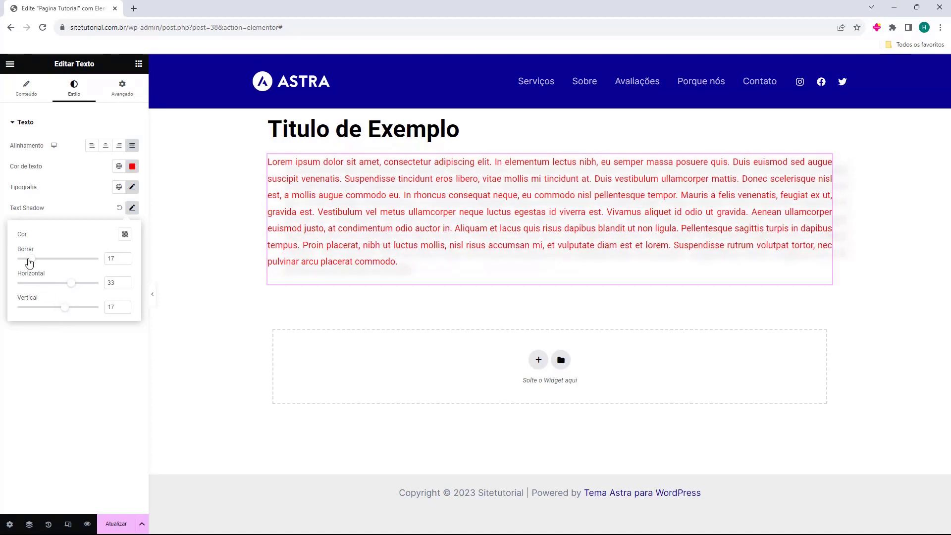
pyautogui.moveTo(29, 263); pyautogui.dragTo(22, 262)
pyautogui.click(120, 210)
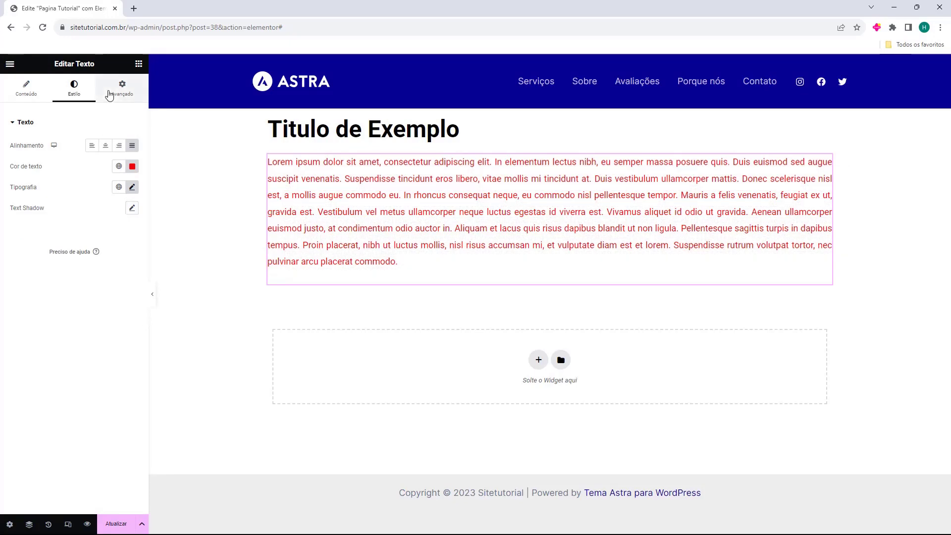
# Step: Examine the text widget's advanced layout settings, including margin, padding, width and position
pyautogui.click(113, 92)
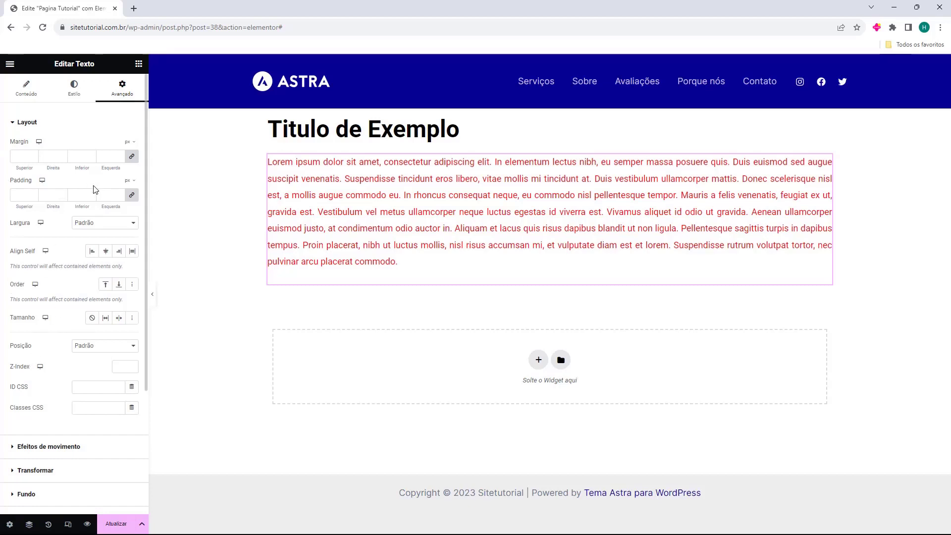
pyautogui.click(37, 87)
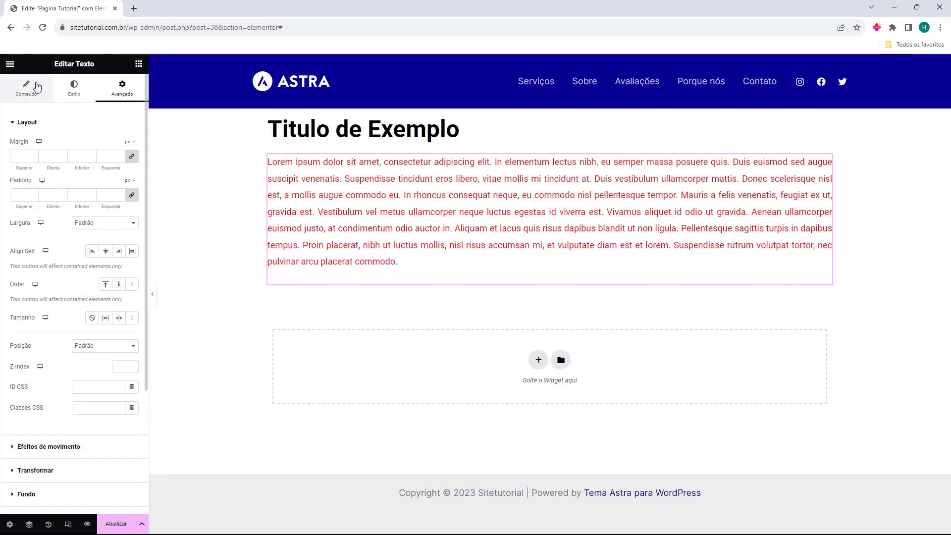
# Step: Leave the text widget's settings and update the page to save the changes
pyautogui.click(404, 223)
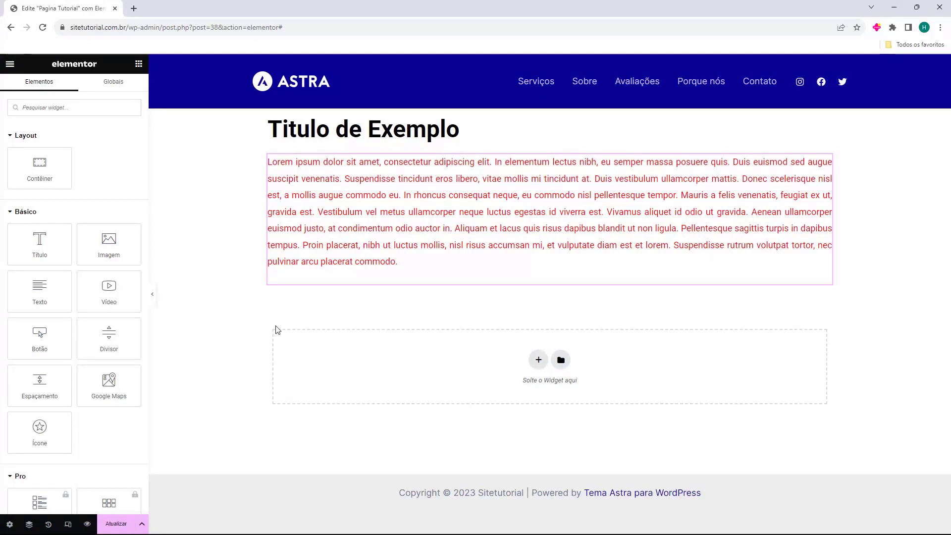
pyautogui.click(116, 524)
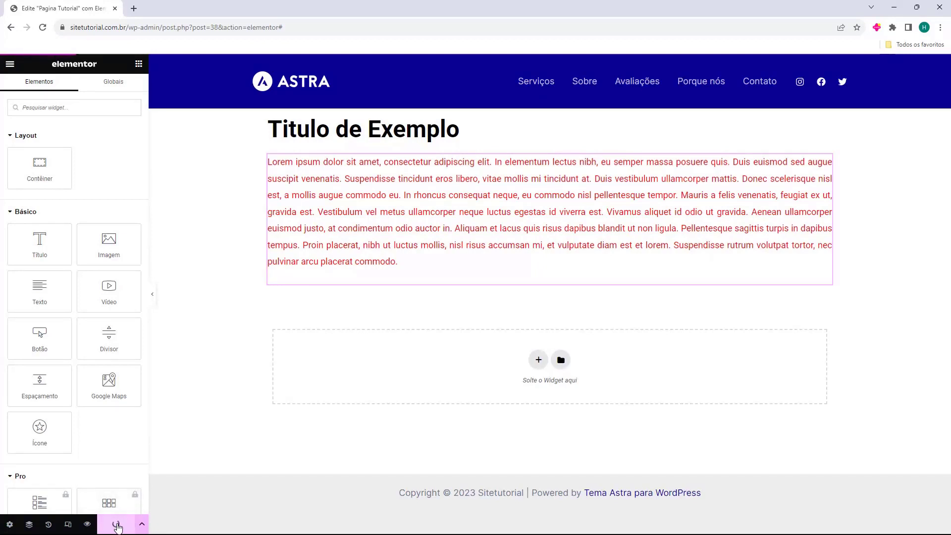